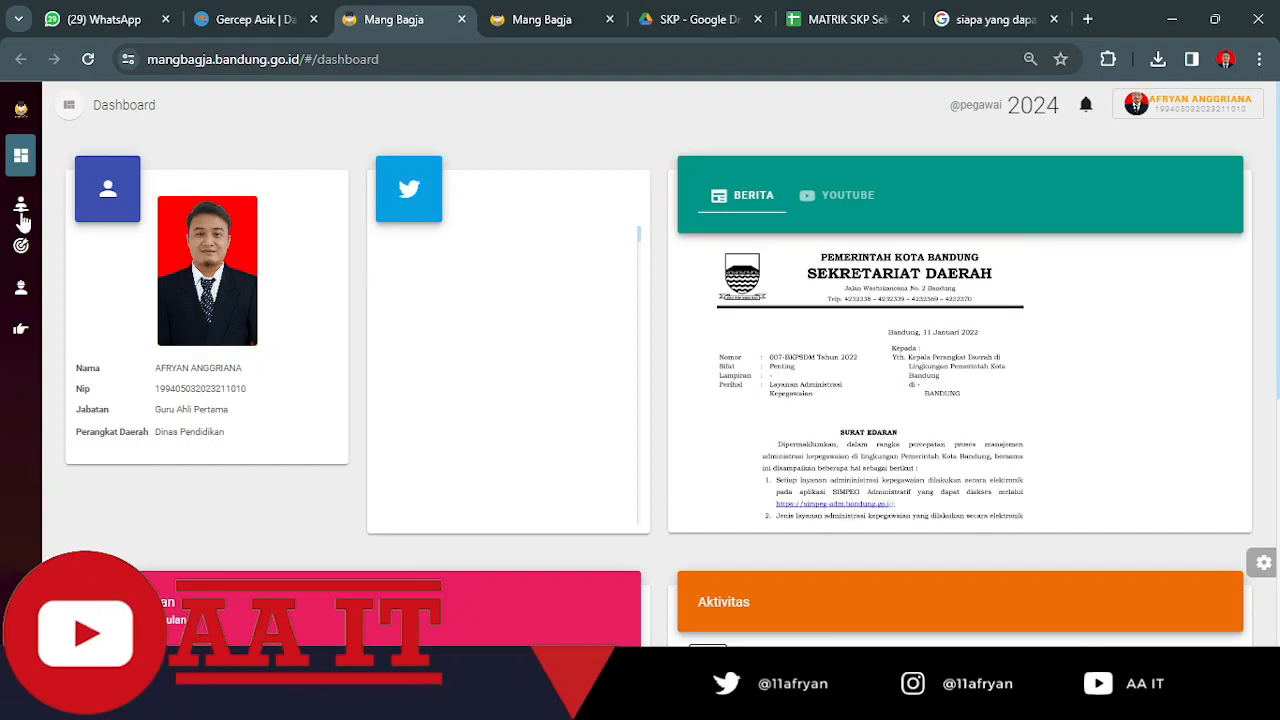
Open the SKP Tahunan page under Perencanaan Kinerja.
{"action": "mouse_move", "coordinate": [22, 222]}
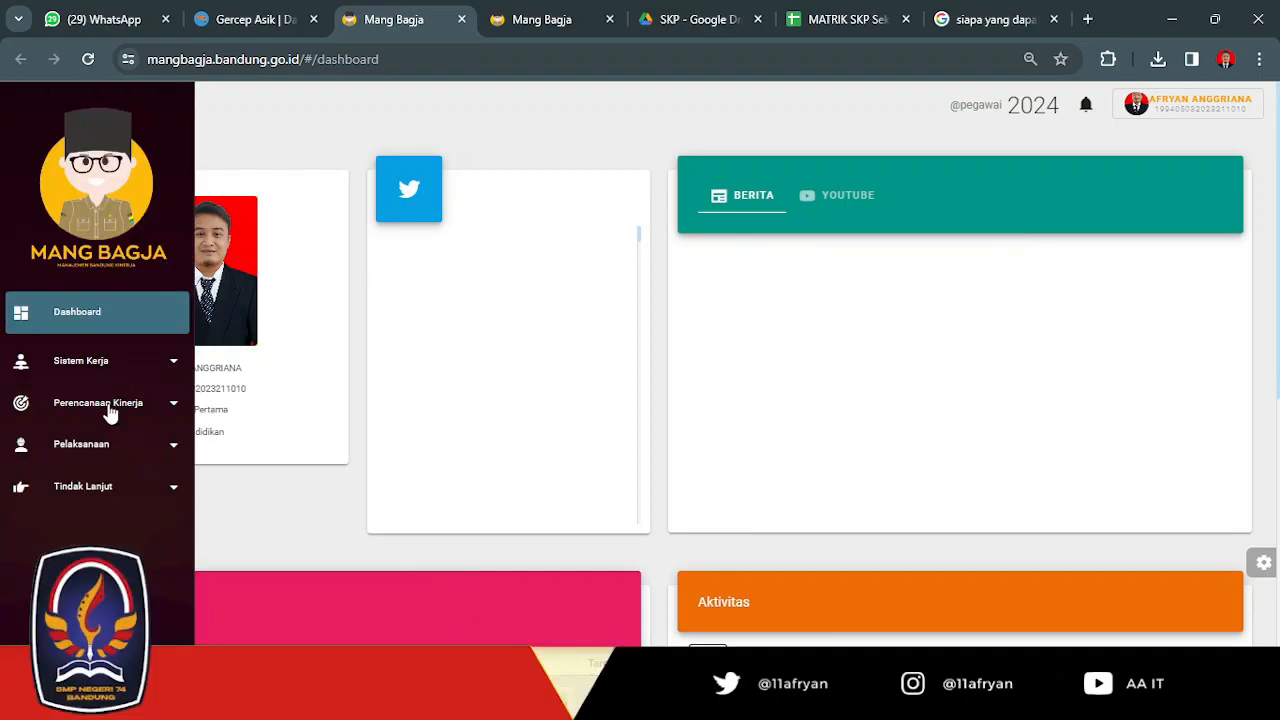
{"action": "left_click", "coordinate": [110, 413]}
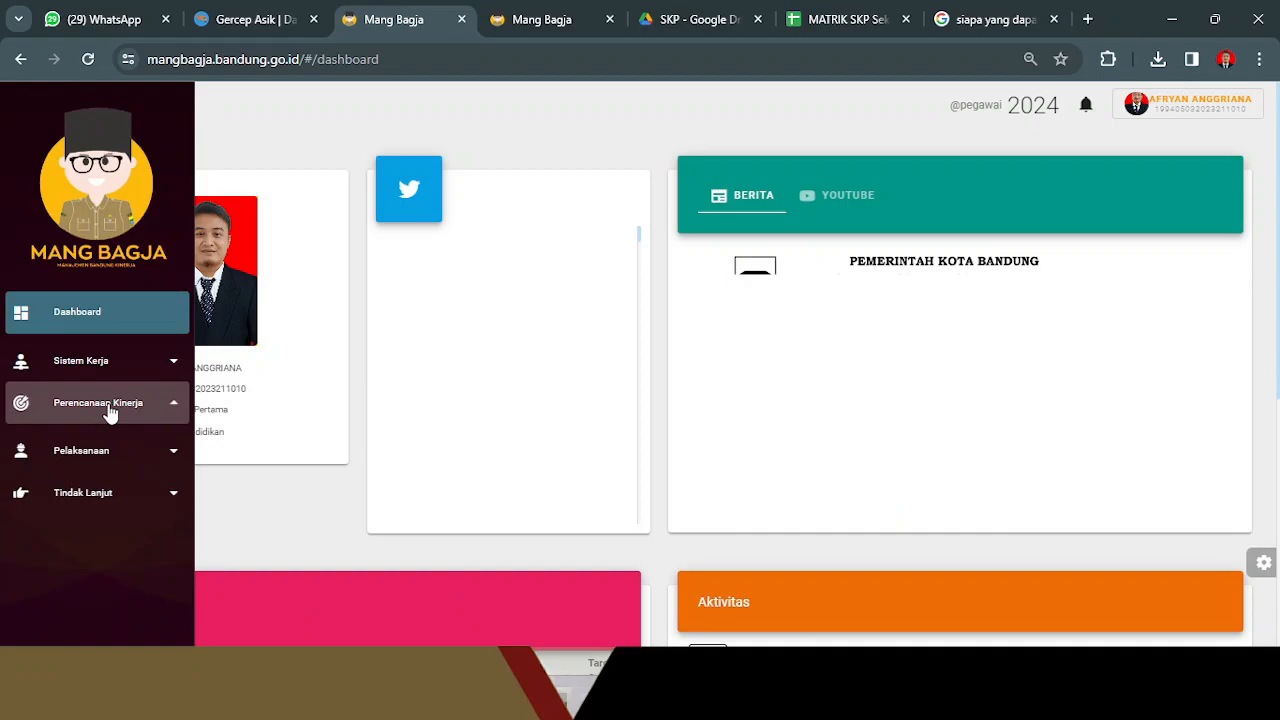
{"action": "left_click", "coordinate": [83, 447]}
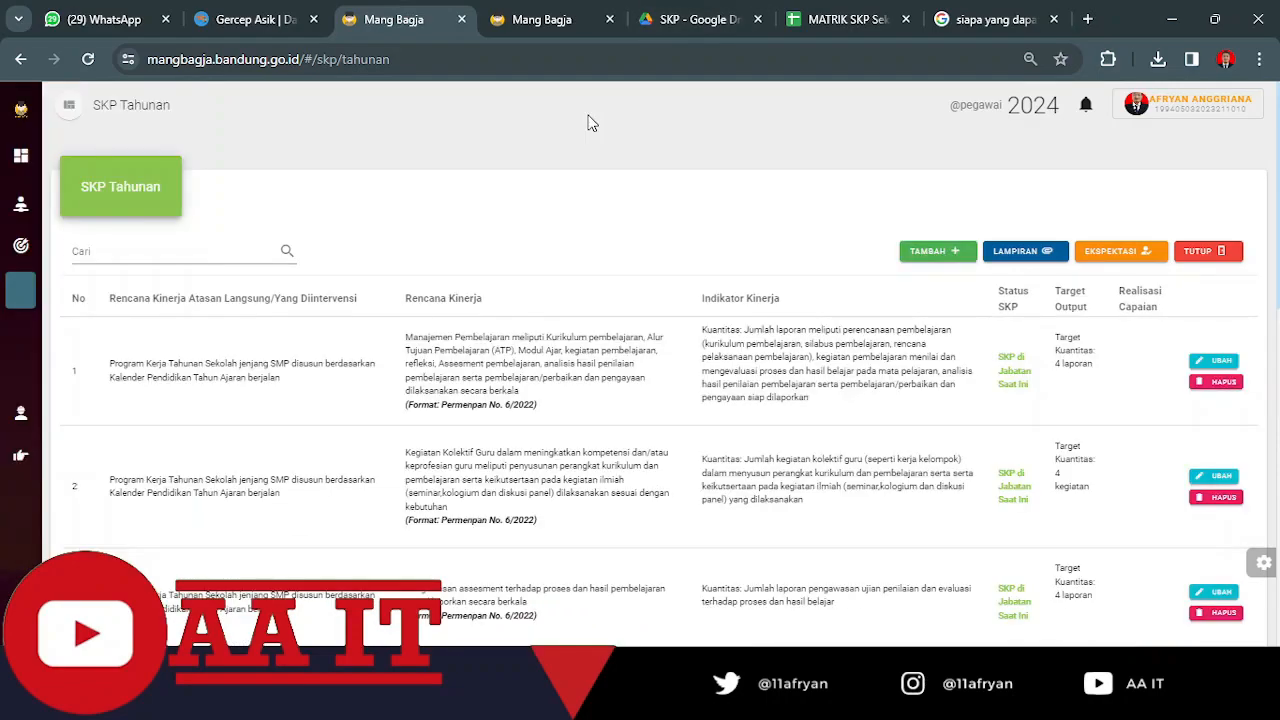
Open a new Pengaturan SKP entry and review its Penilai, Atasan Penilai, Periode and Jabatan details.
{"action": "scroll", "coordinate": [584, 217], "scroll_direction": "down", "scroll_amount": 8}
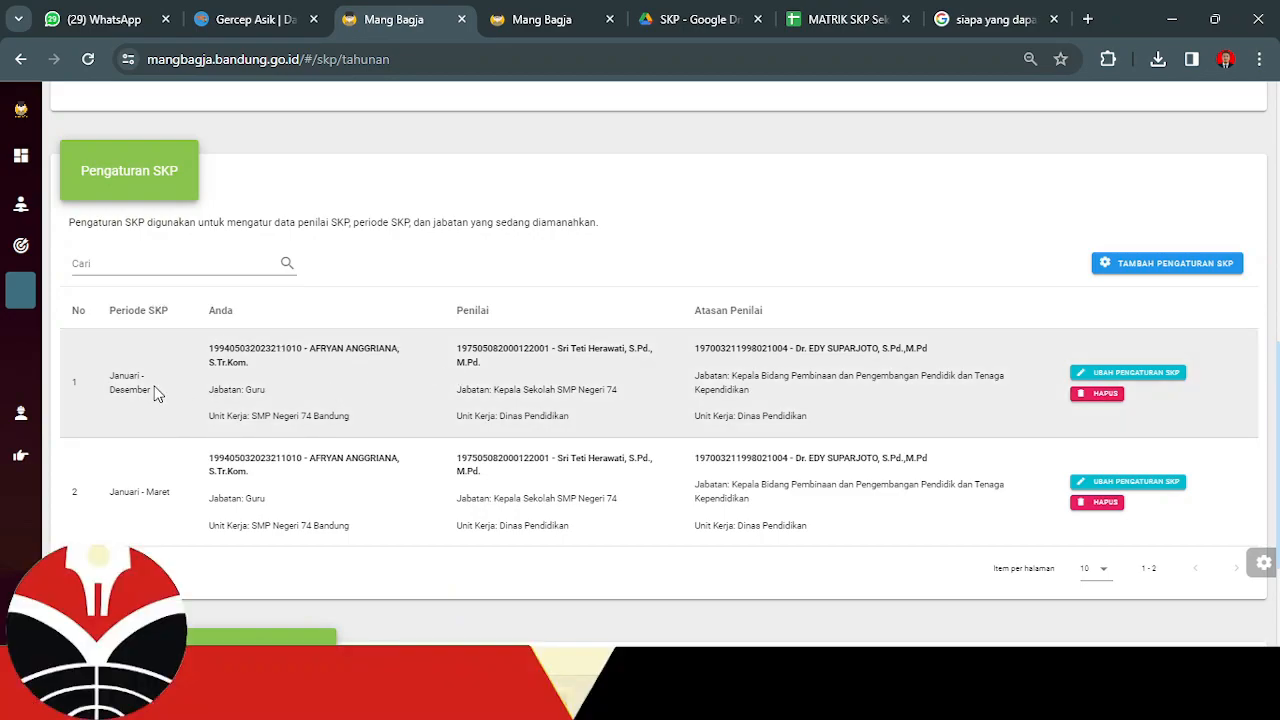
{"action": "left_click", "coordinate": [1122, 262]}
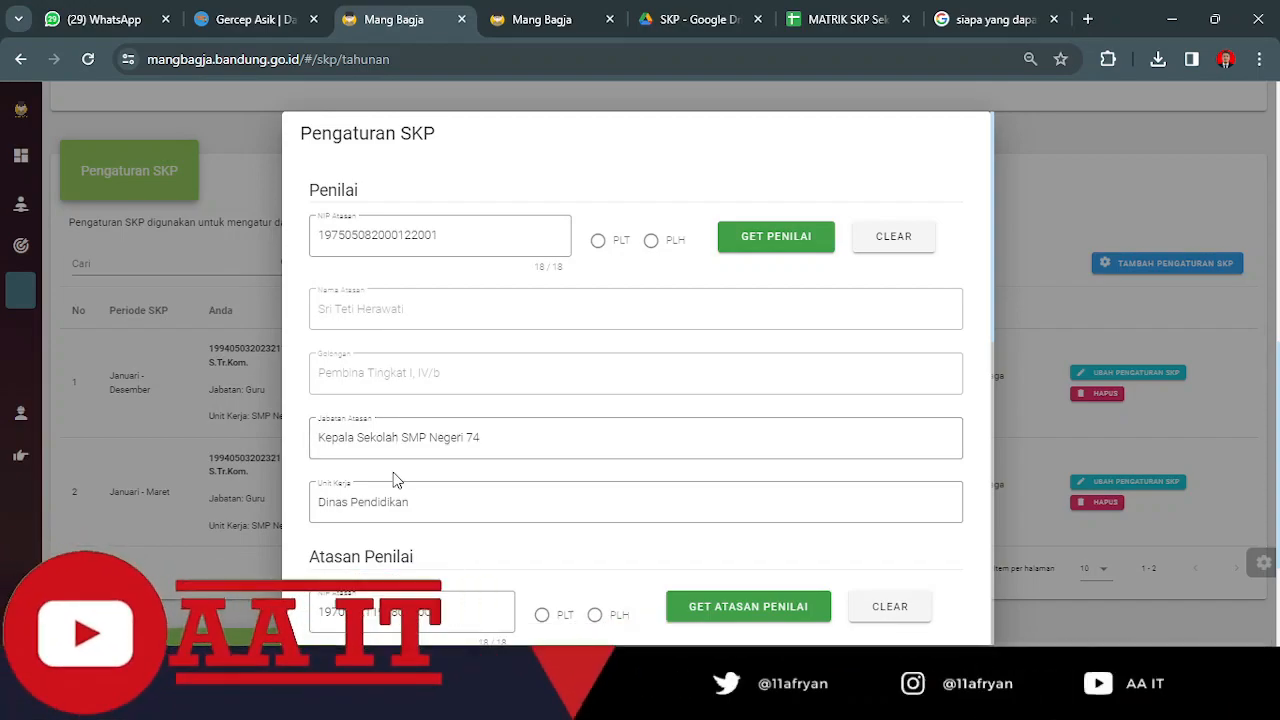
{"action": "scroll", "coordinate": [393, 480], "scroll_direction": "down", "scroll_amount": 2}
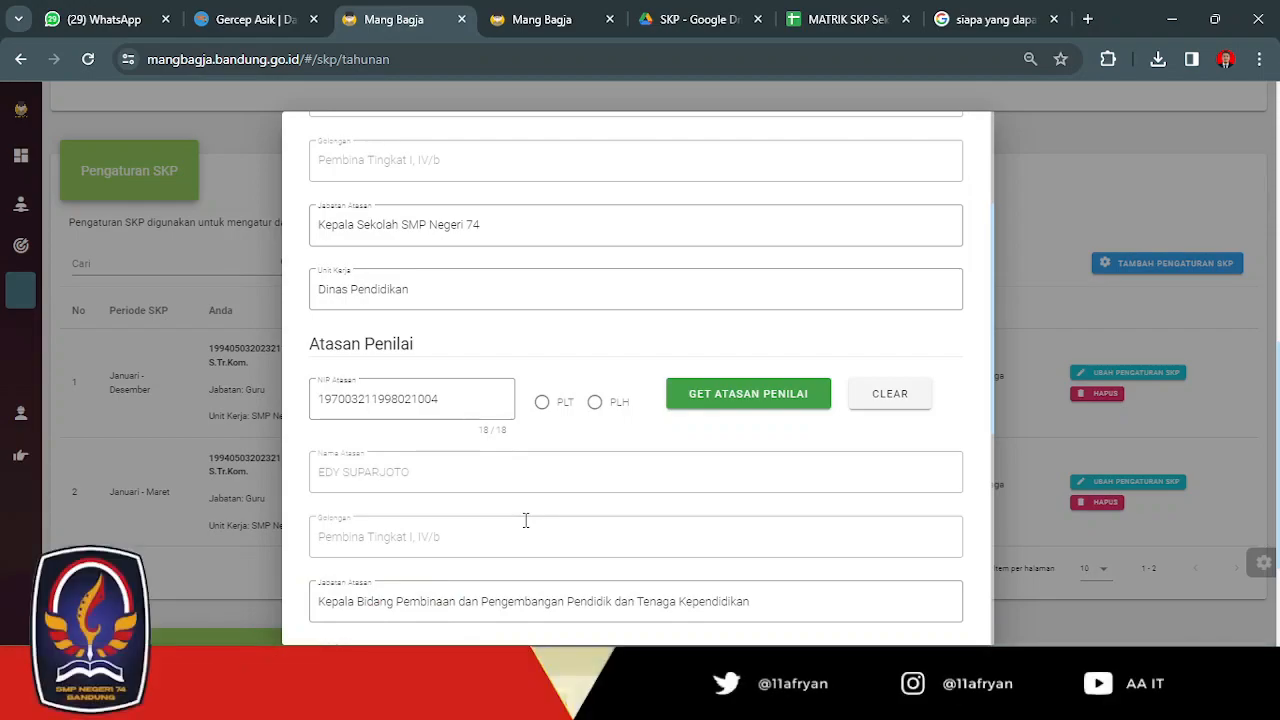
{"action": "scroll", "coordinate": [525, 520], "scroll_direction": "down", "scroll_amount": 1}
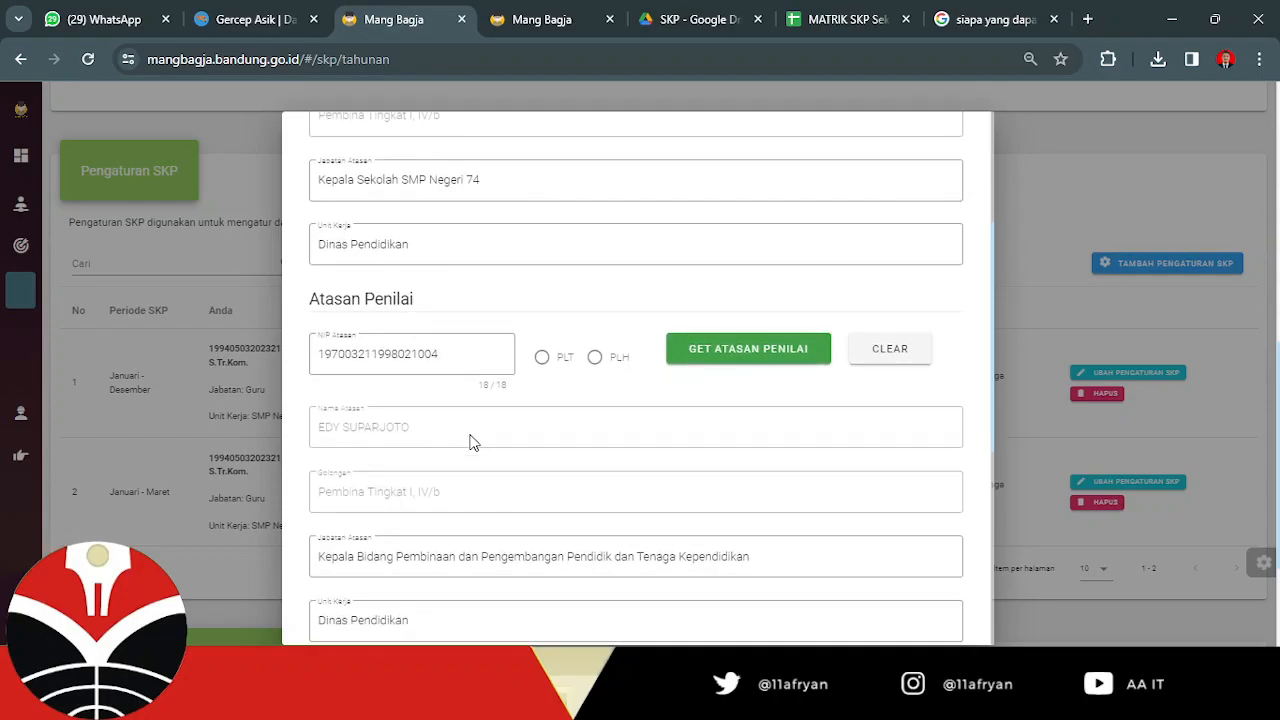
{"action": "scroll", "coordinate": [467, 438], "scroll_direction": "down", "scroll_amount": 2}
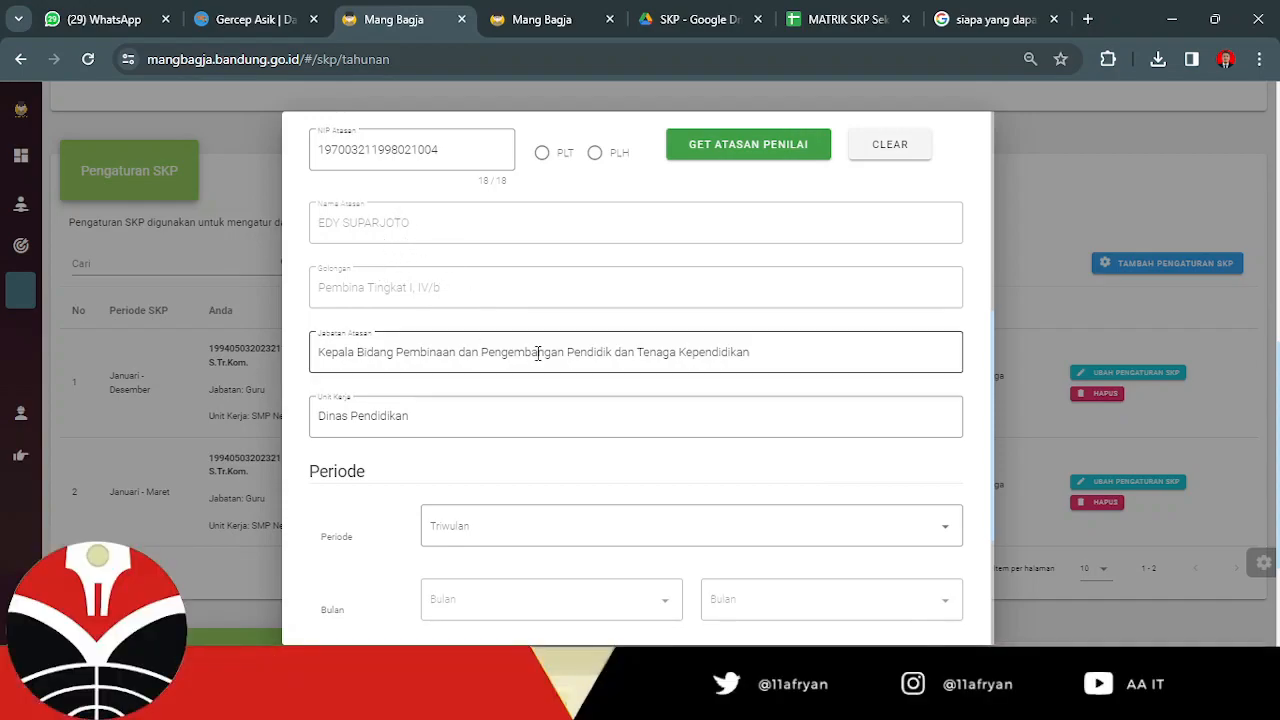
{"action": "scroll", "coordinate": [537, 352], "scroll_direction": "down", "scroll_amount": 2}
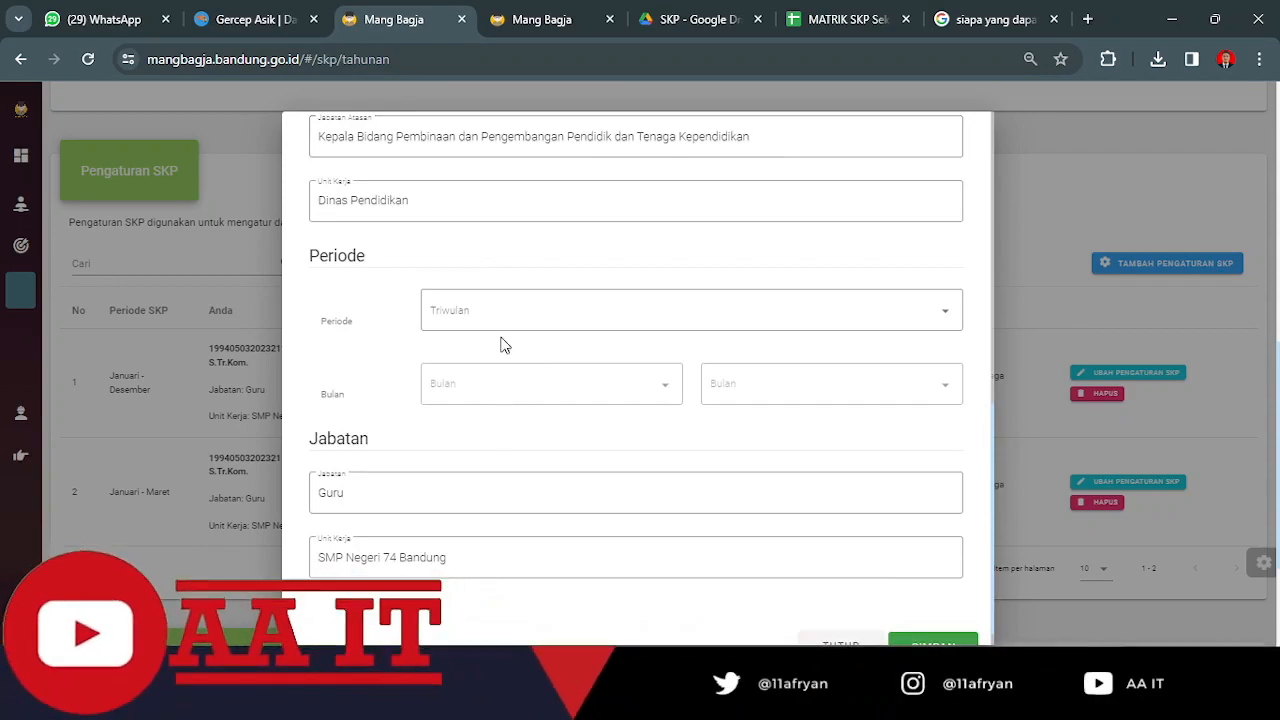
Choose Tahunan (Januari-Desember) as the new SKP setting's period, and close the form without saving.
{"action": "left_click", "coordinate": [957, 317]}
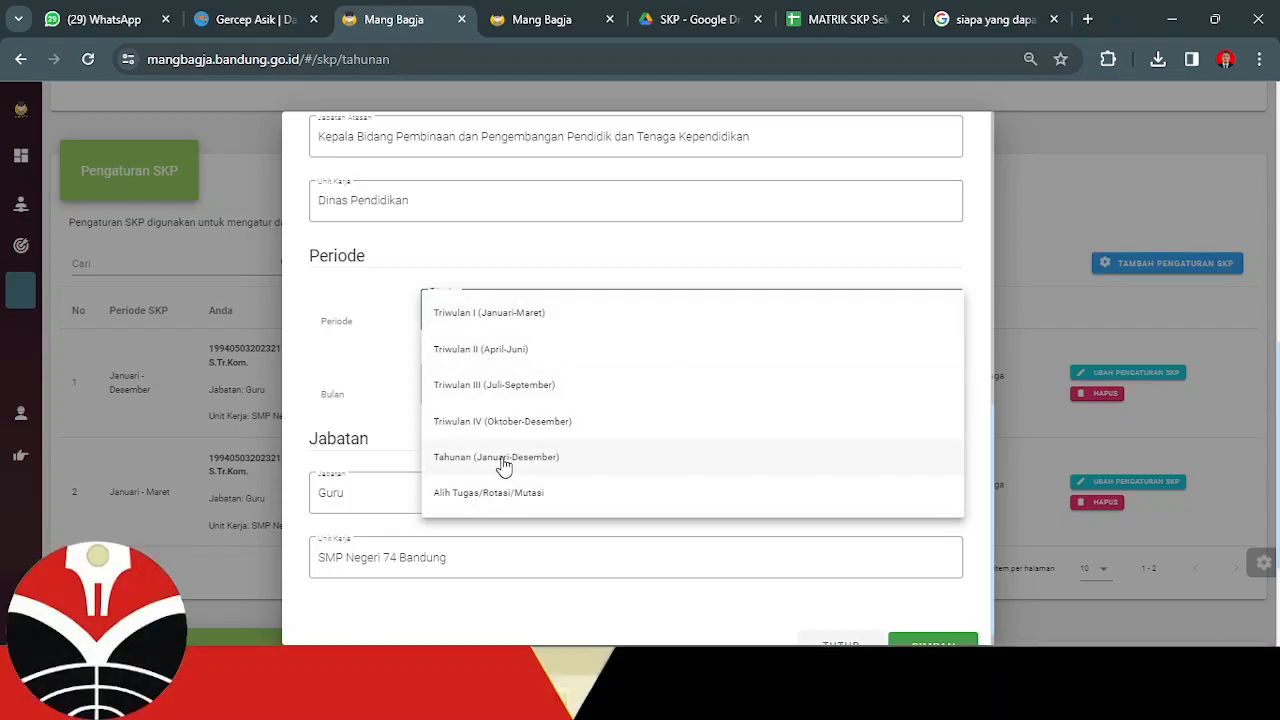
{"action": "left_click", "coordinate": [497, 457]}
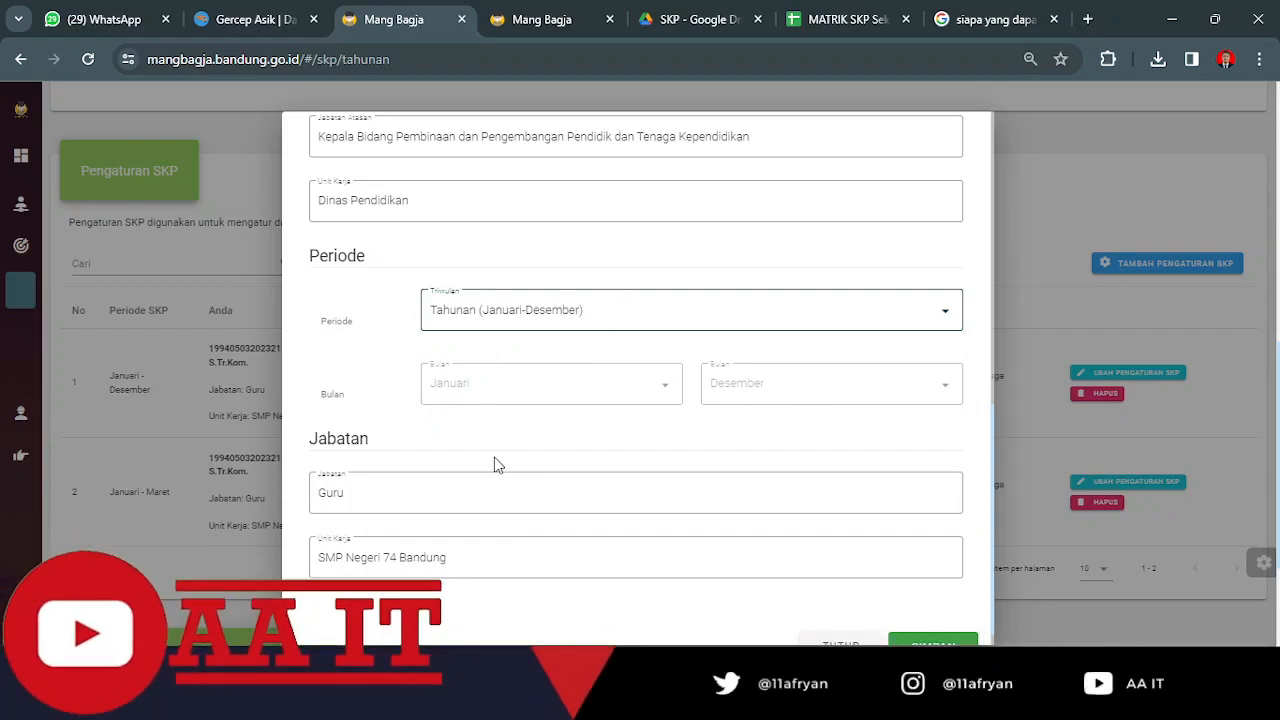
{"action": "scroll", "coordinate": [494, 463], "scroll_direction": "down", "scroll_amount": 1}
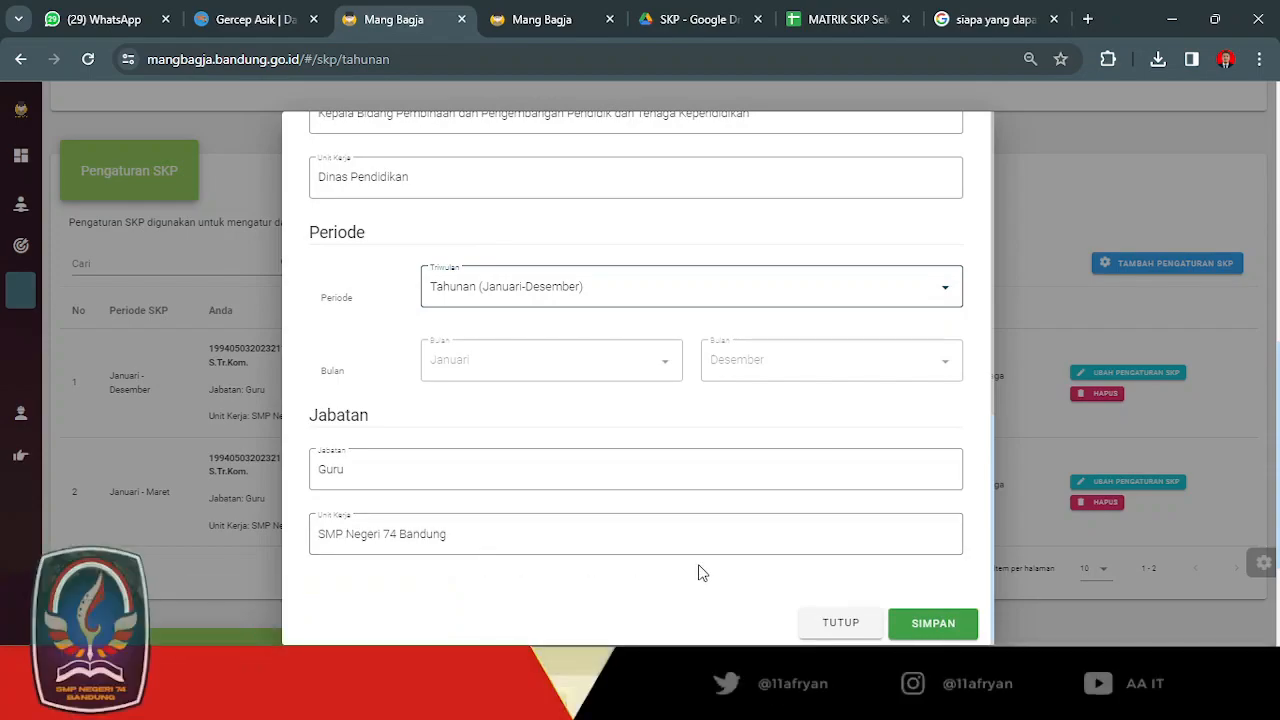
{"action": "left_click", "coordinate": [853, 624]}
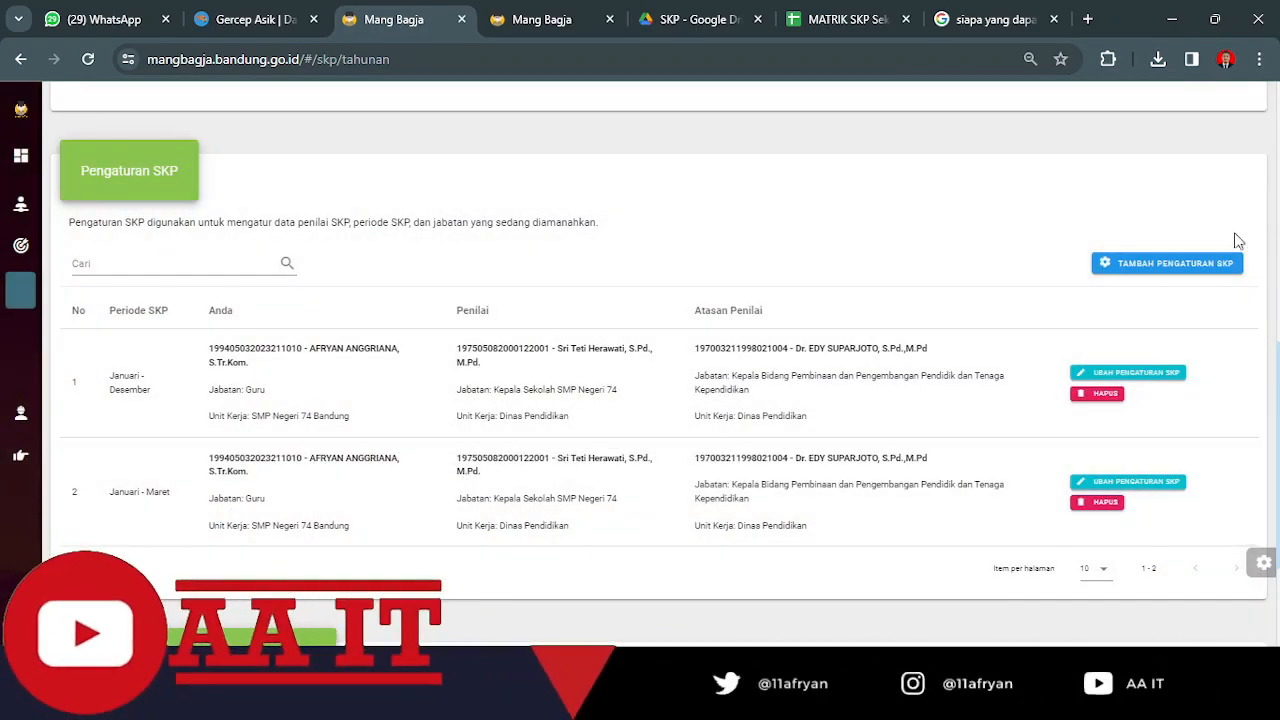
Open the Januari - Maret SKP setting for editing, choose Triwulan I (Januari-Maret) as its period, and close it without saving.
{"action": "left_click", "coordinate": [1112, 484]}
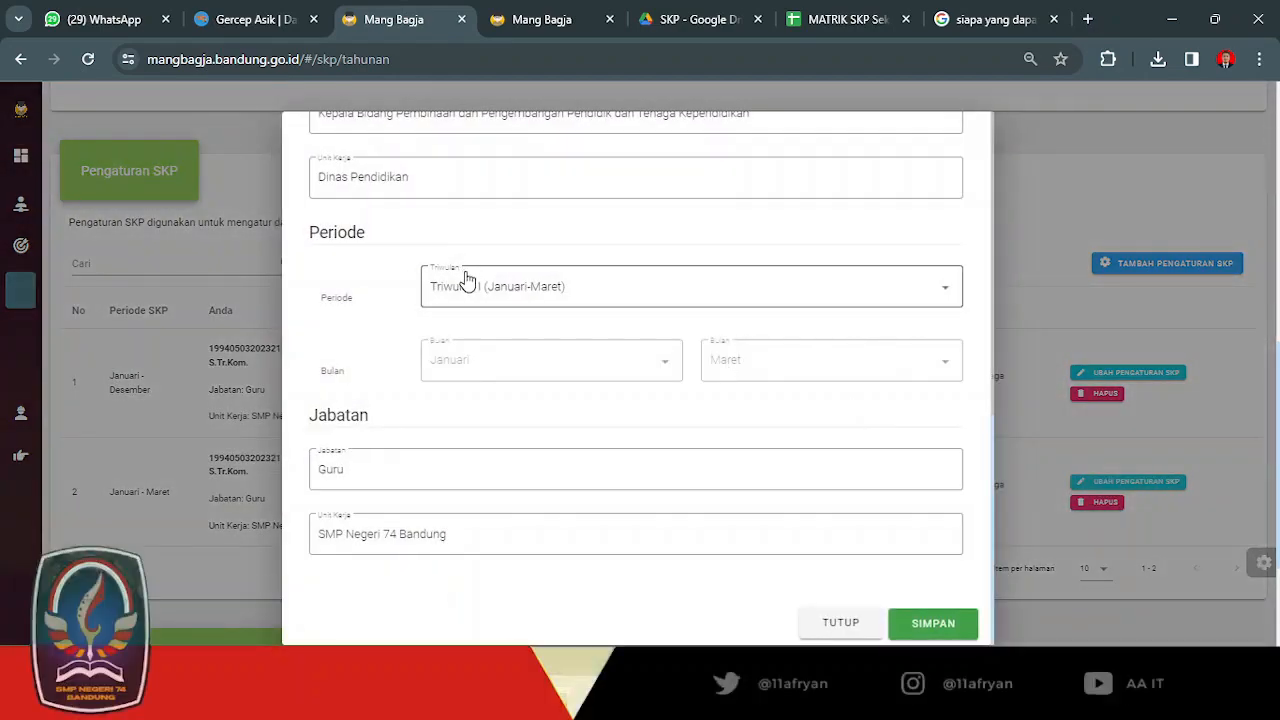
{"action": "left_click", "coordinate": [465, 275]}
{"action": "left_click", "coordinate": [503, 308]}
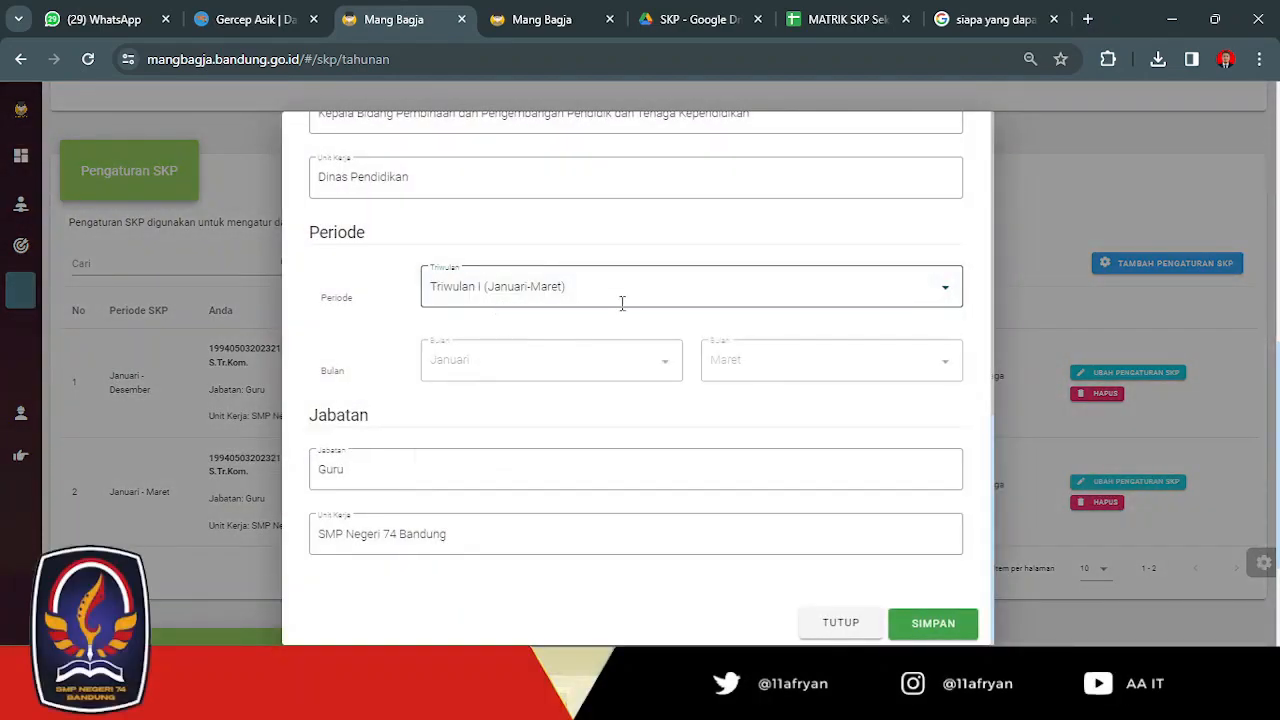
{"action": "left_click", "coordinate": [841, 623]}
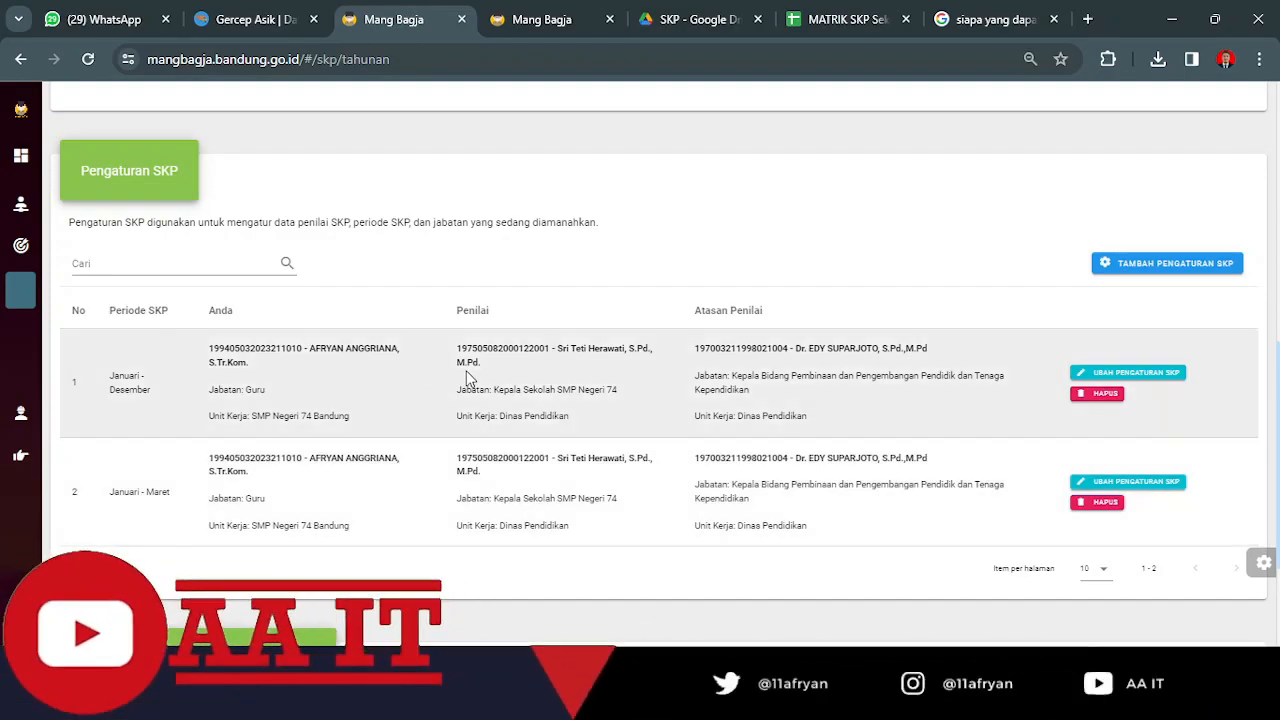
Start a new SKP Tahunan entry in the PERMENPAN 6/2022 format.
{"action": "scroll", "coordinate": [466, 378], "scroll_direction": "up", "scroll_amount": 10}
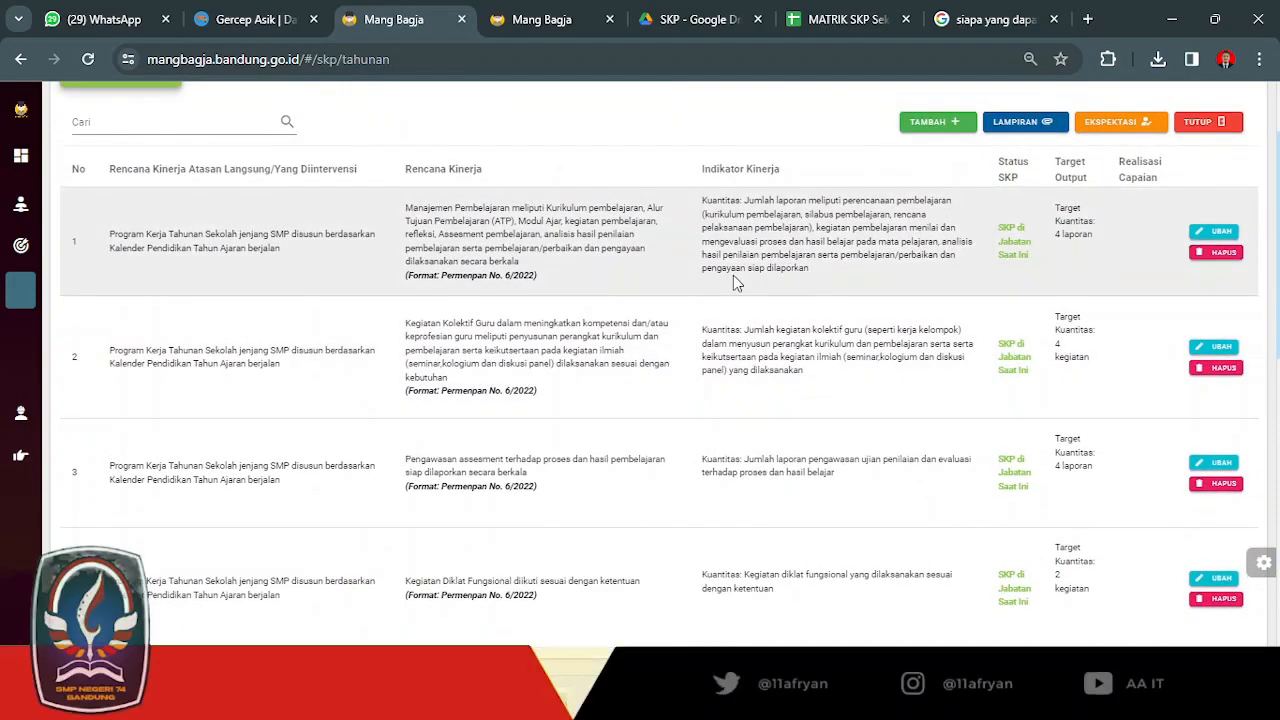
{"action": "scroll", "coordinate": [733, 277], "scroll_direction": "up", "scroll_amount": 1}
{"action": "scroll", "coordinate": [473, 233], "scroll_direction": "up", "scroll_amount": 1}
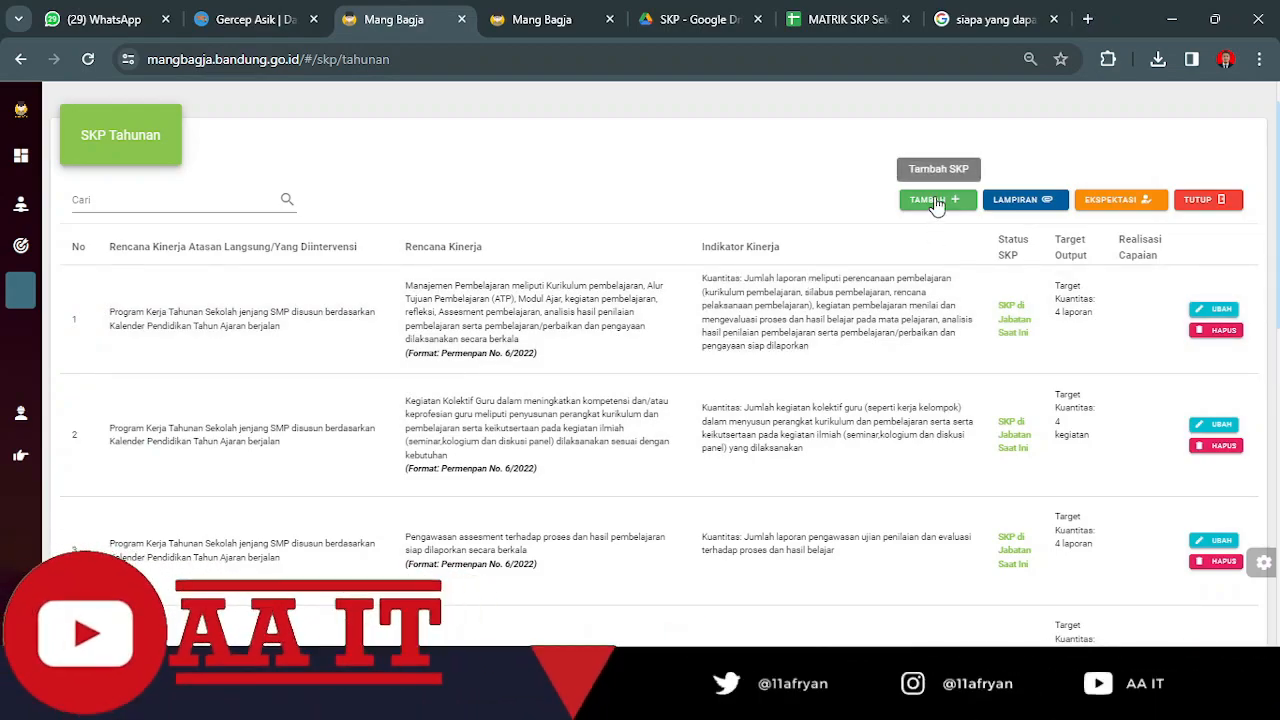
{"action": "left_click", "coordinate": [936, 202]}
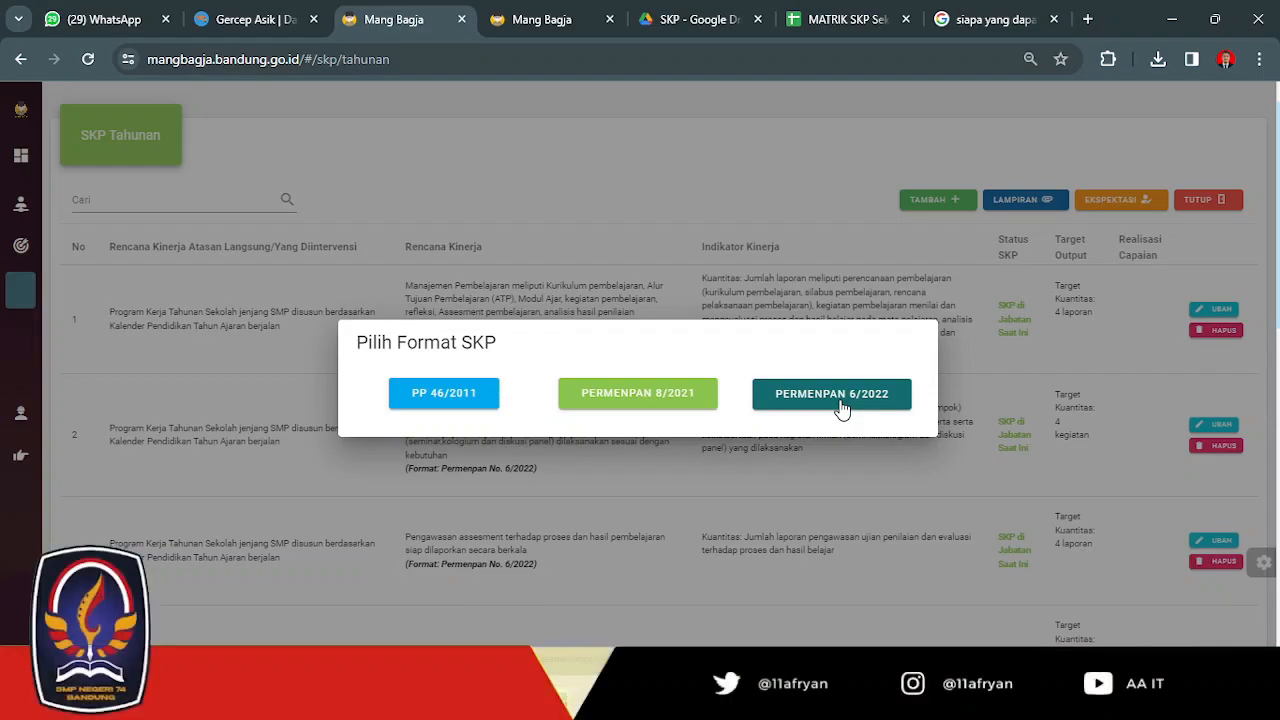
{"action": "left_click", "coordinate": [840, 401]}
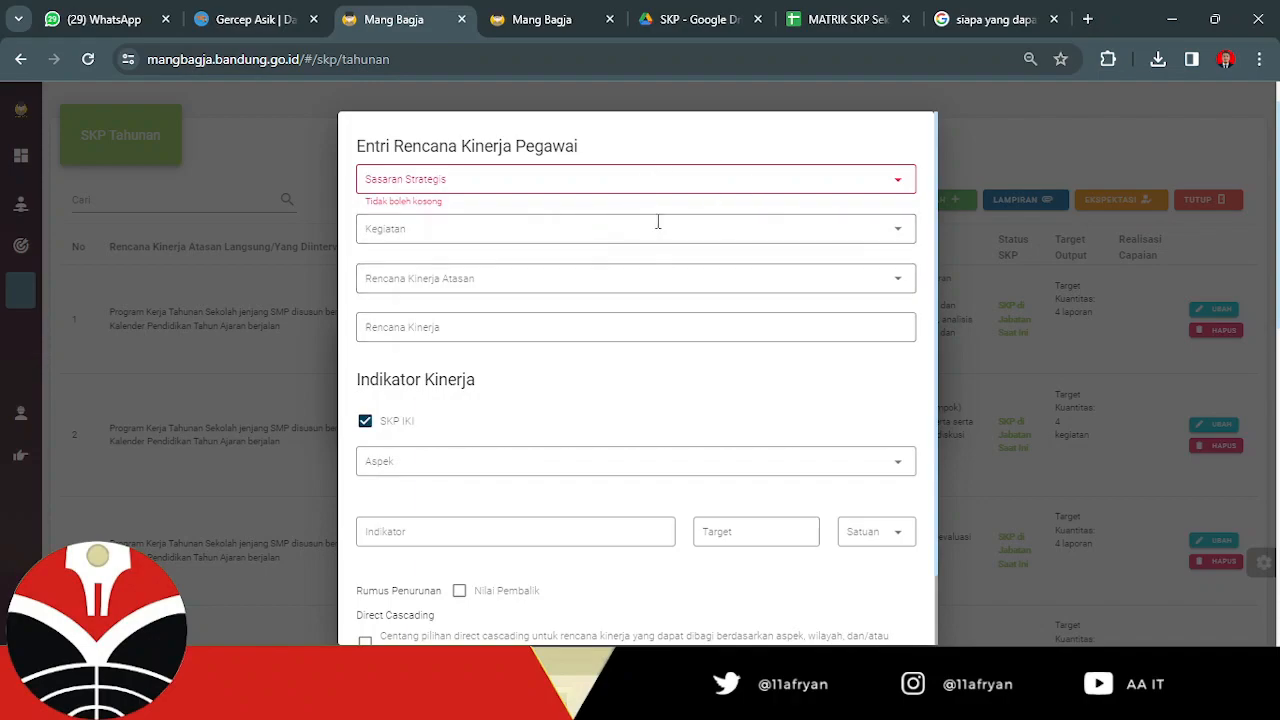
Set the Sasaran Strategis to Terwujudnya Mutu Pembelajaran and check the available Kegiatan options.
{"action": "left_click", "coordinate": [899, 186]}
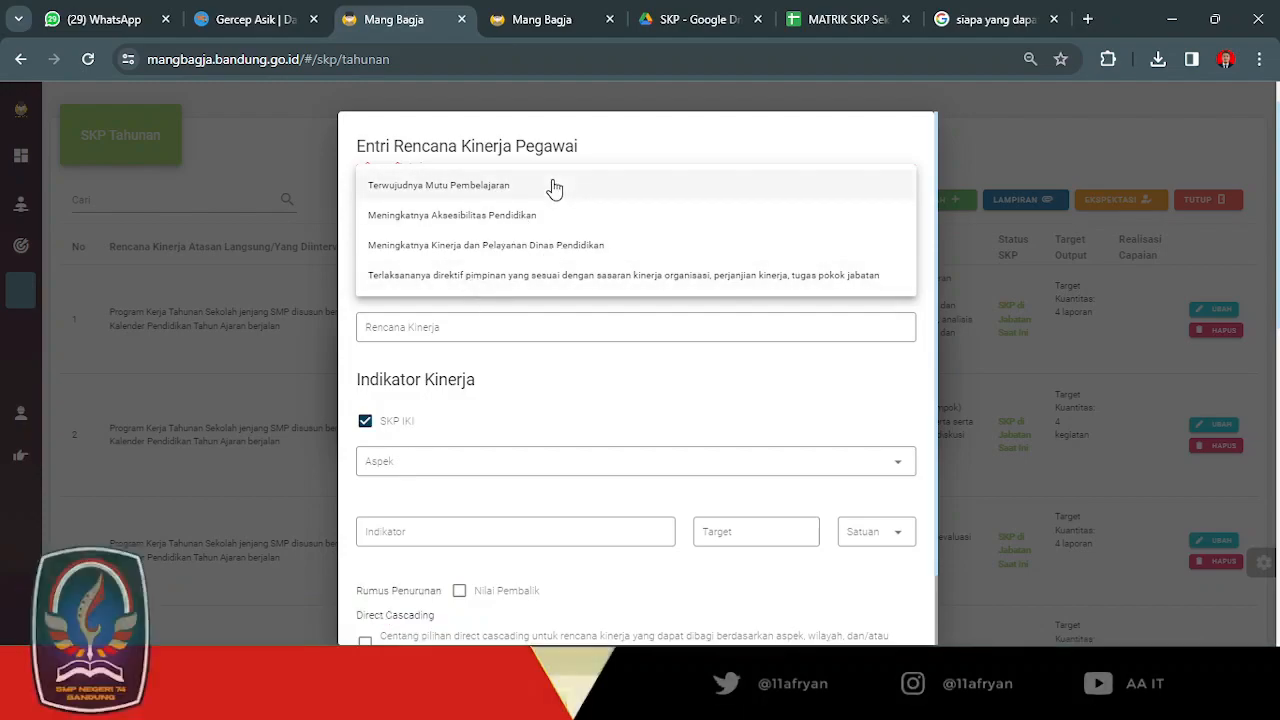
{"action": "left_click", "coordinate": [555, 187]}
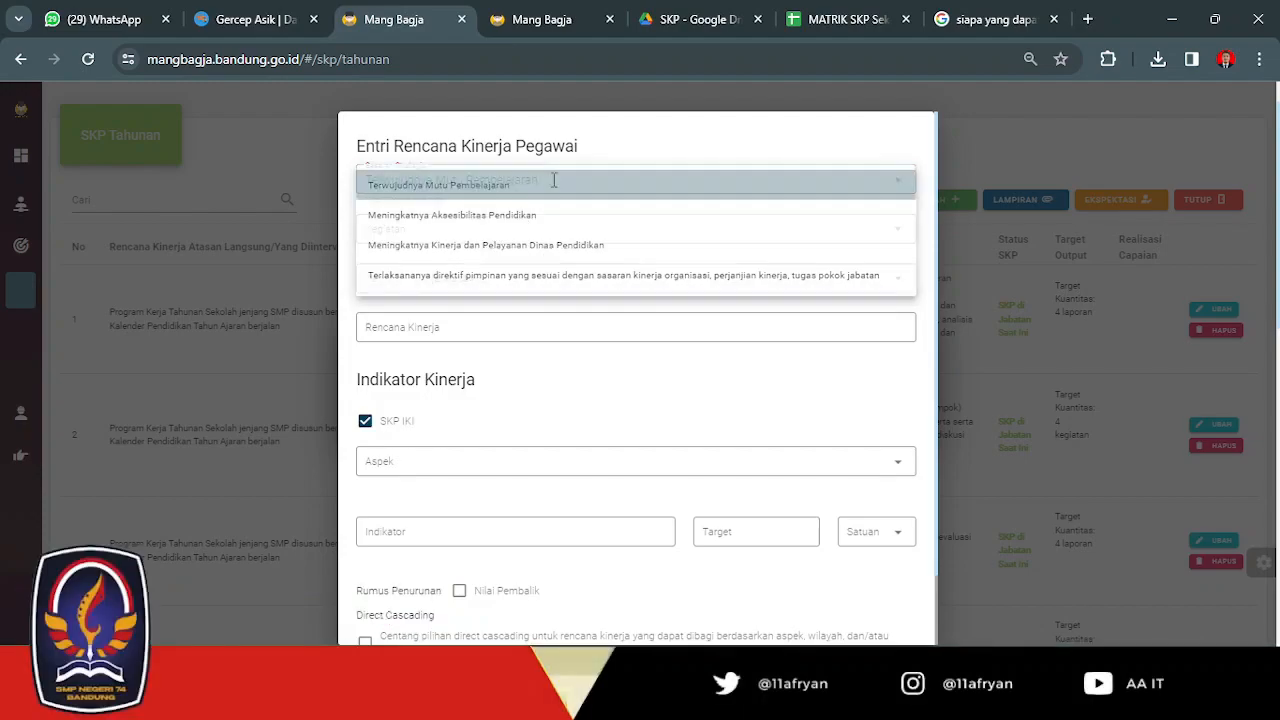
{"action": "left_click", "coordinate": [461, 229]}
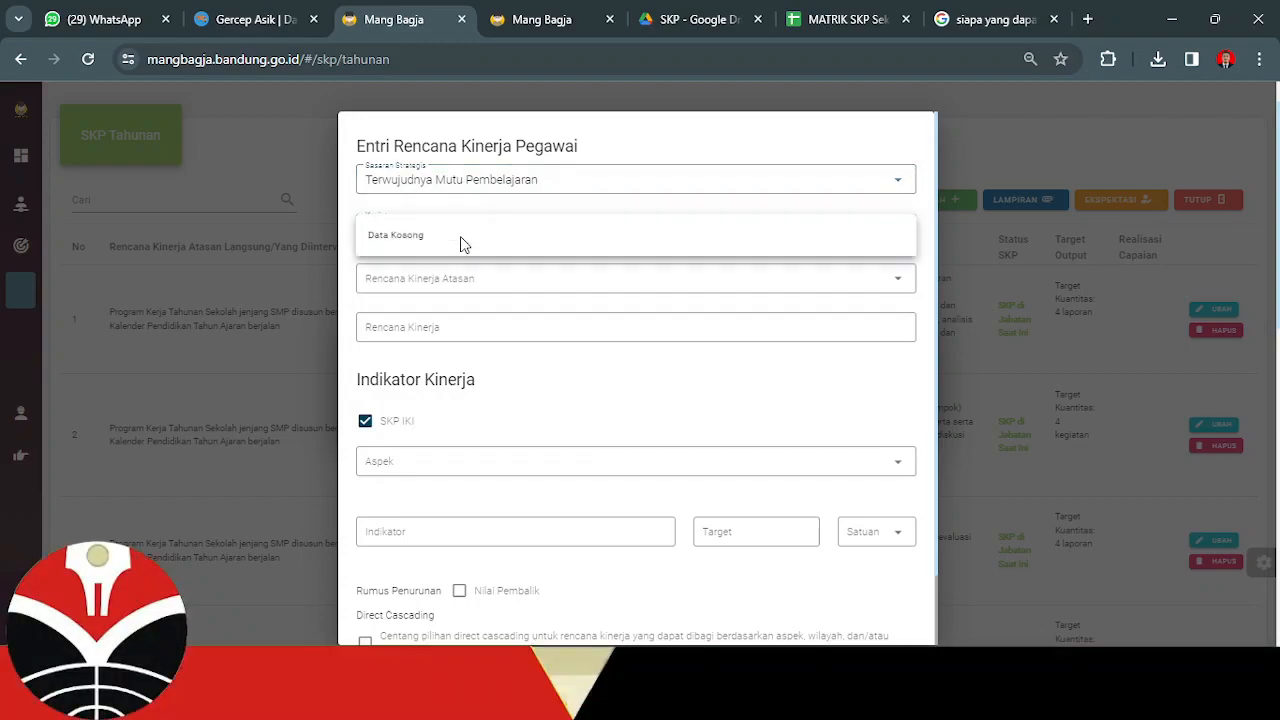
Check cell B28 in Excel's SKP Guru sheet, and choose Program Kerja Tahunan Sekolah jenjang SMP as Rencana Kinerja Atasan in the Chrome form.
{"action": "left_click", "coordinate": [442, 286]}
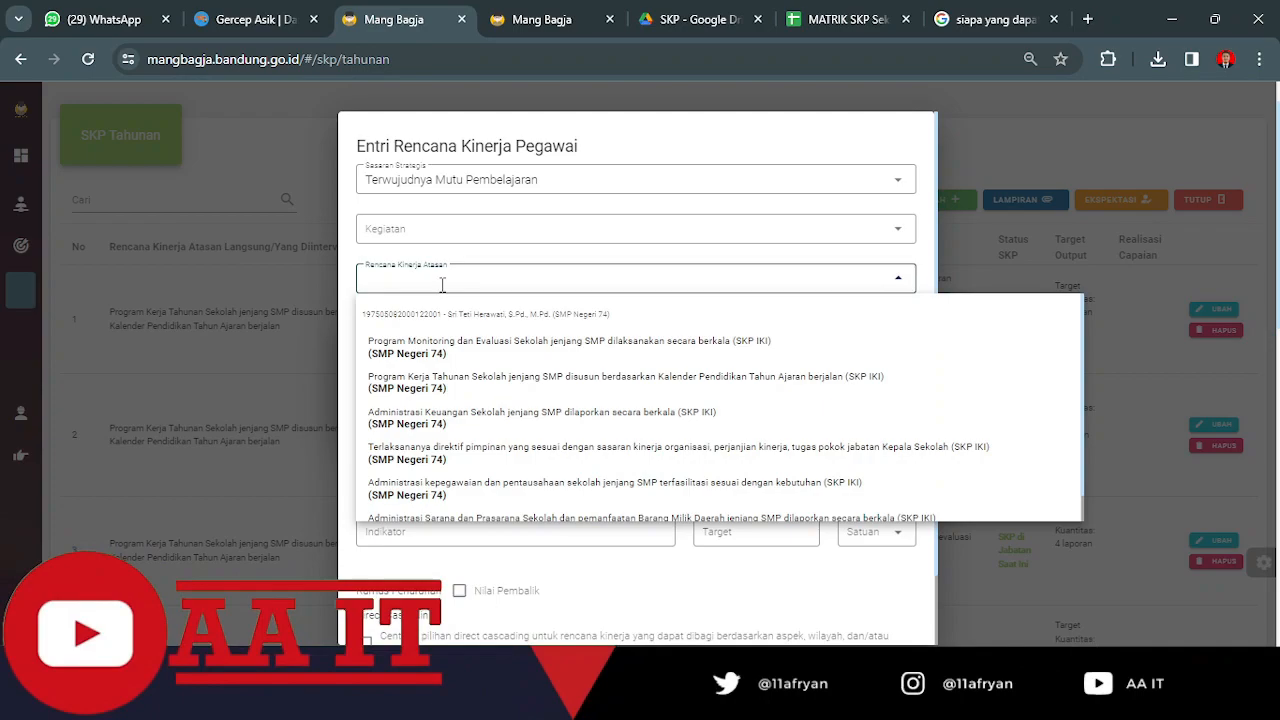
{"action": "scroll", "coordinate": [577, 402], "scroll_direction": "down", "scroll_amount": 1}
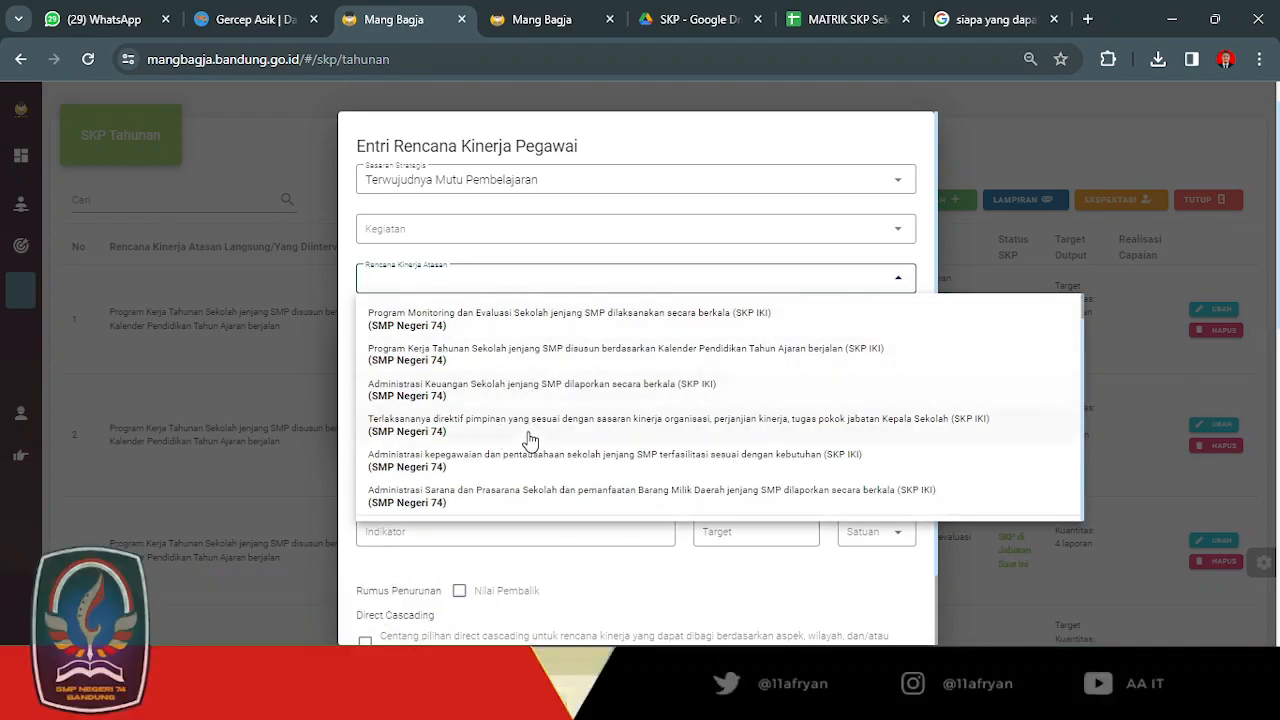
{"action": "scroll", "coordinate": [530, 441], "scroll_direction": "up", "scroll_amount": 1}
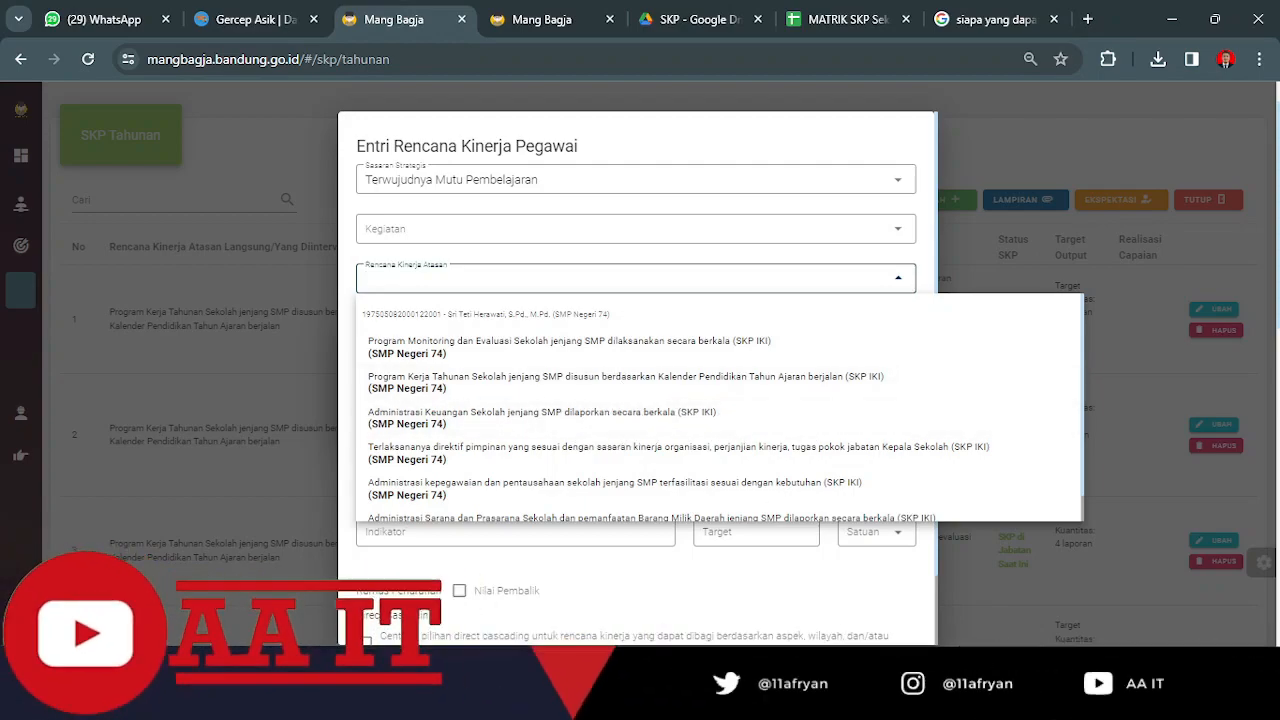
{"action": "mouse_move", "coordinate": [850, 702]}
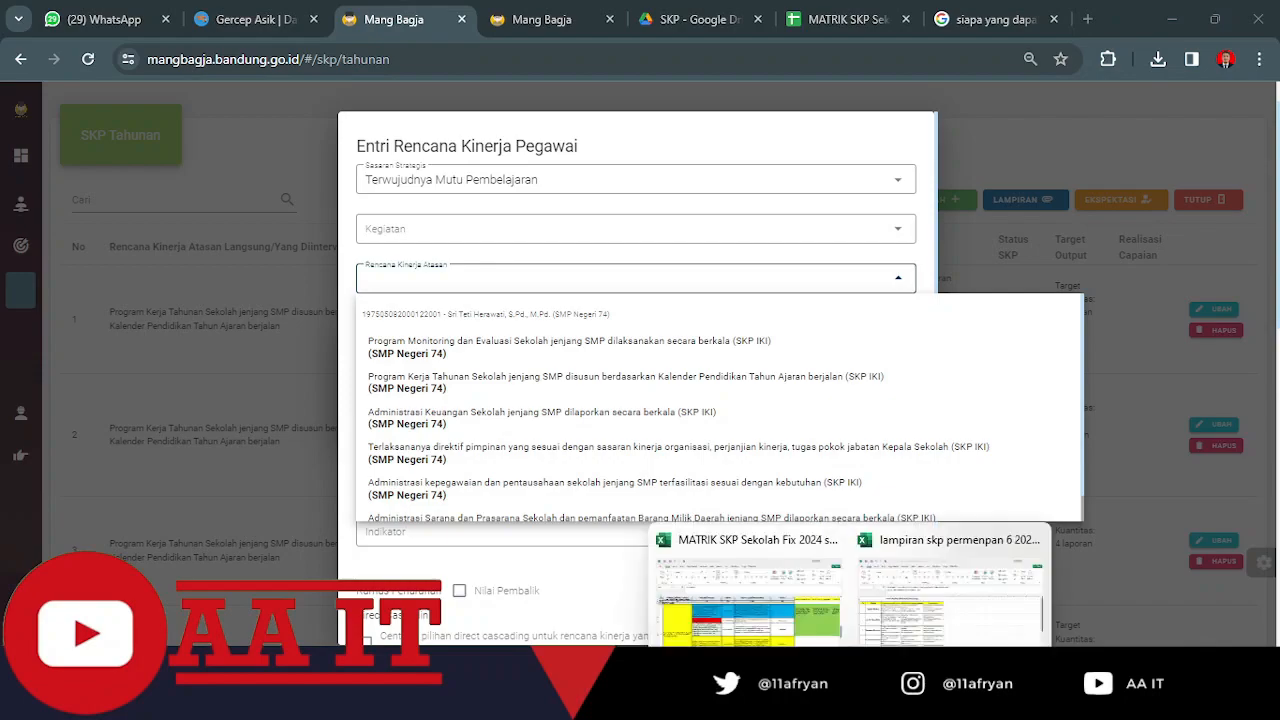
{"action": "left_click", "coordinate": [774, 630]}
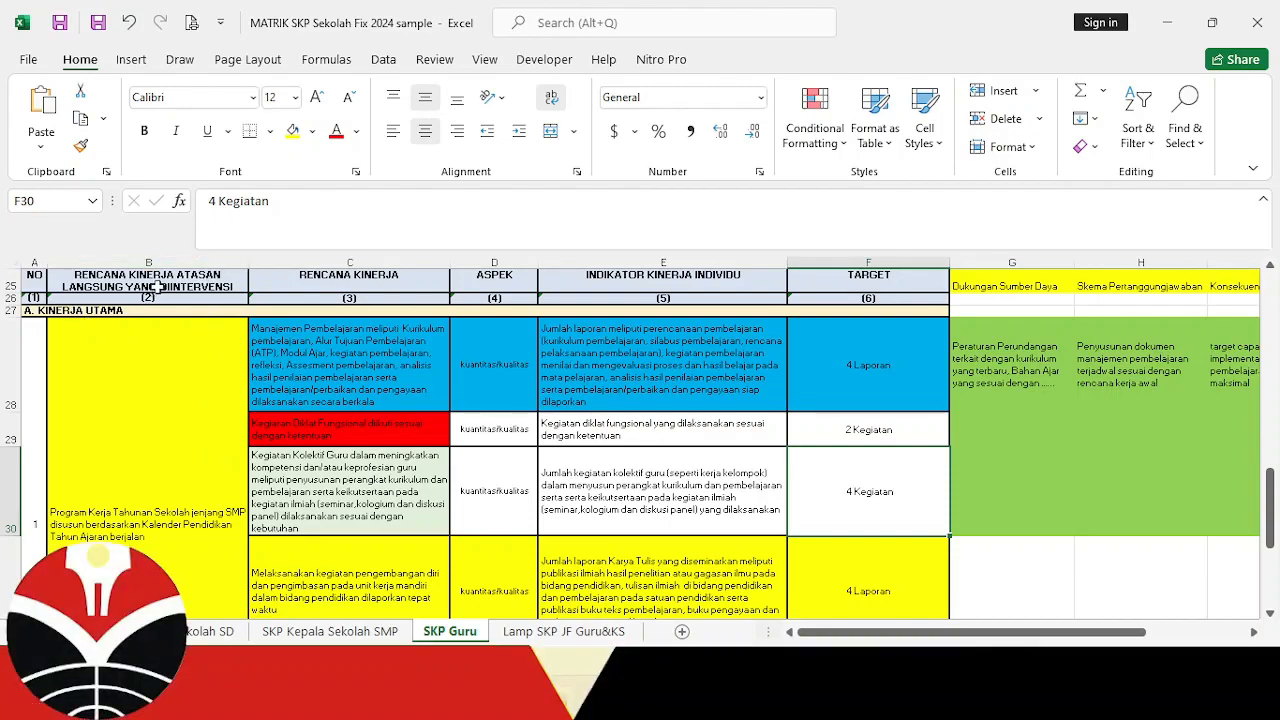
{"action": "left_click", "coordinate": [144, 405]}
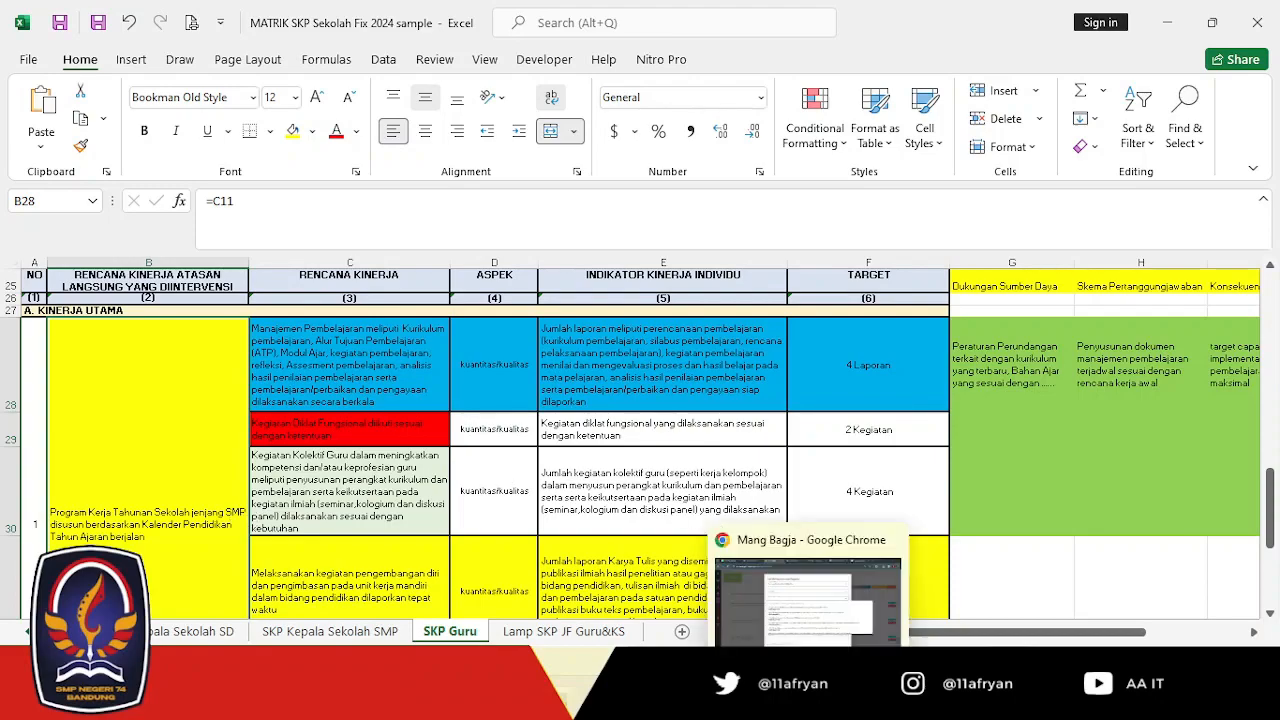
{"action": "left_click", "coordinate": [809, 697]}
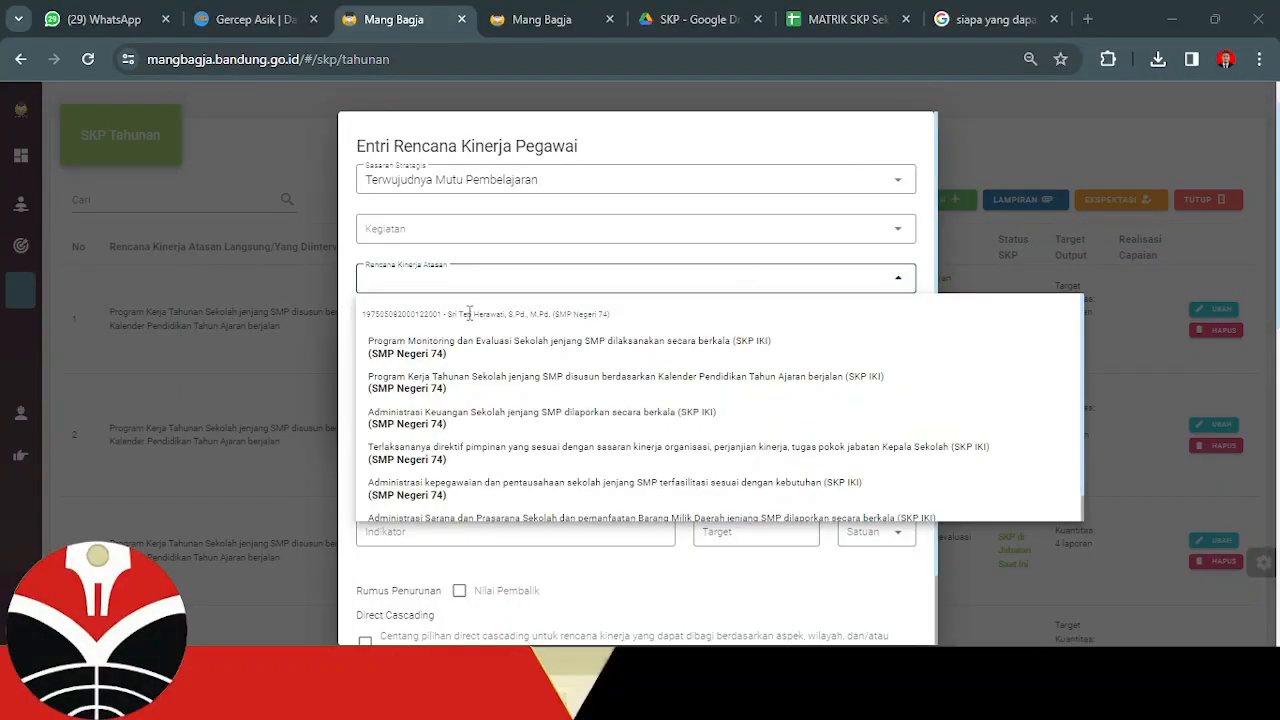
{"action": "left_click", "coordinate": [446, 388]}
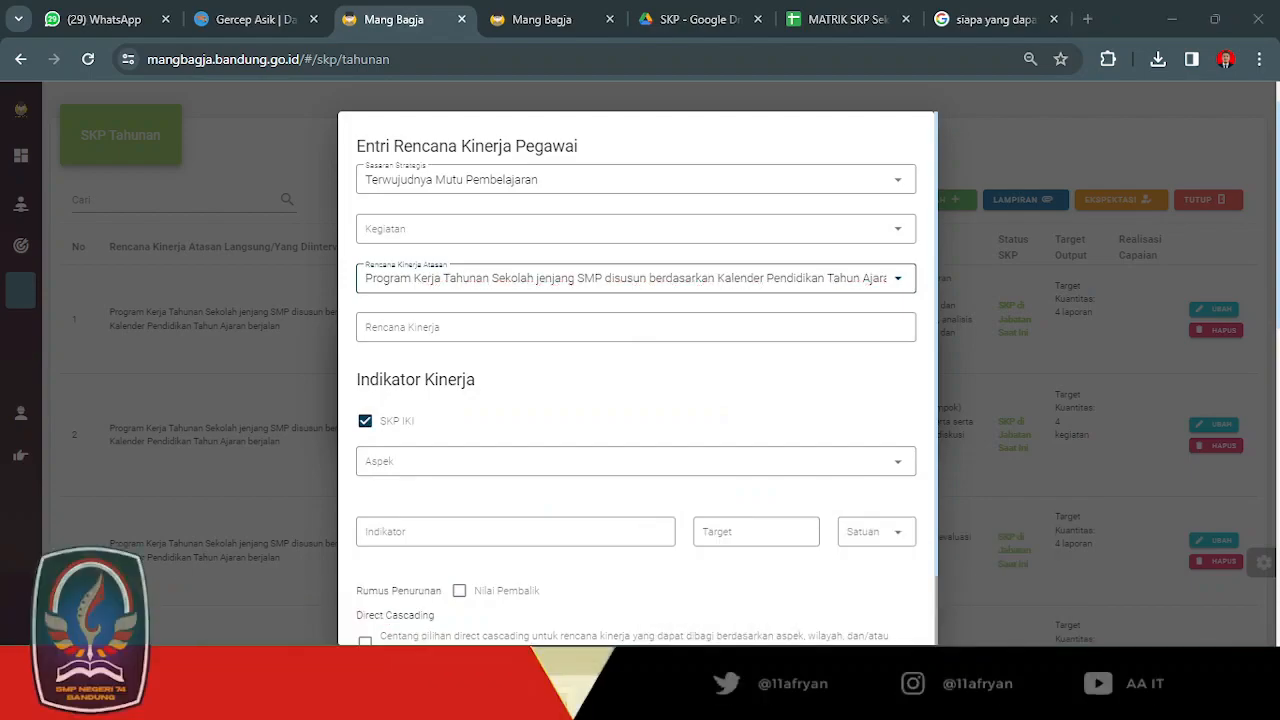
Switch to Excel and review the Rencana Kinerja entries in cells C28 to C33 of the SKP Guru sheet.
{"action": "left_click", "coordinate": [818, 606]}
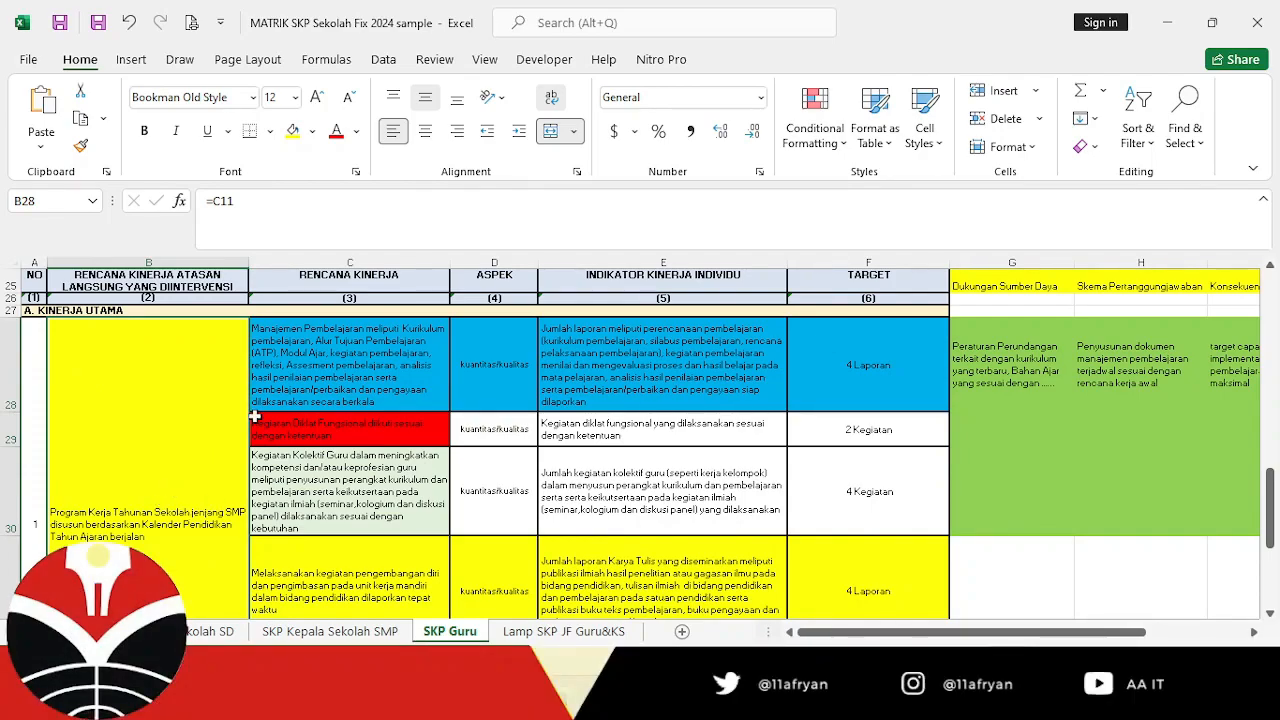
{"action": "left_click", "coordinate": [334, 355]}
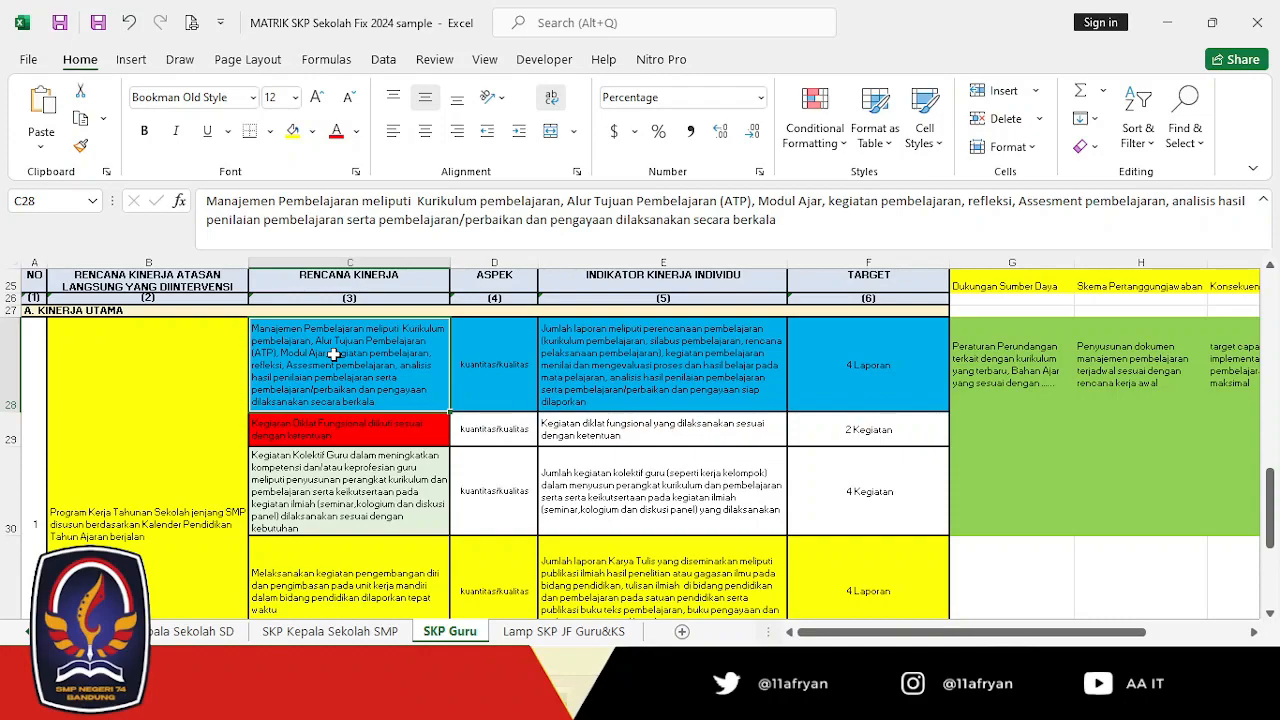
{"action": "key", "text": "Down"}
{"action": "key", "text": "Down"}
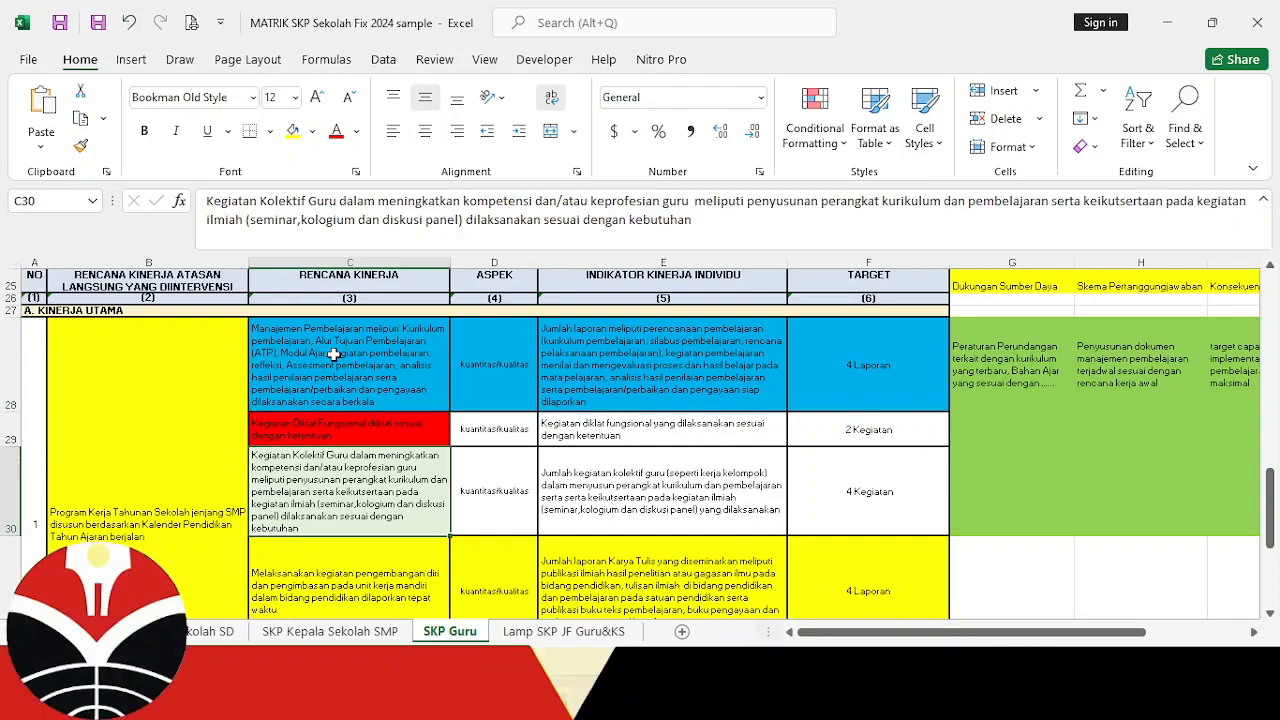
{"action": "key", "text": "Down"}
{"action": "key", "text": "Down"}
{"action": "key", "text": "Up"}
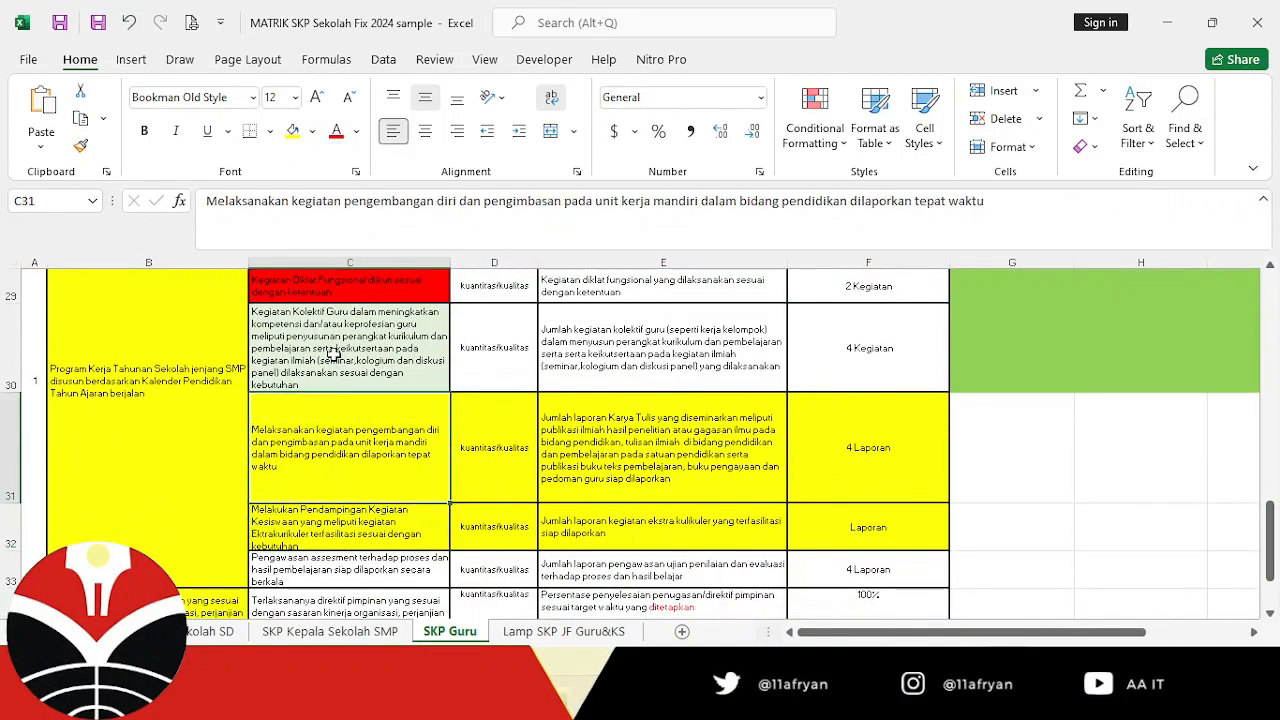
{"action": "key", "text": "Down"}
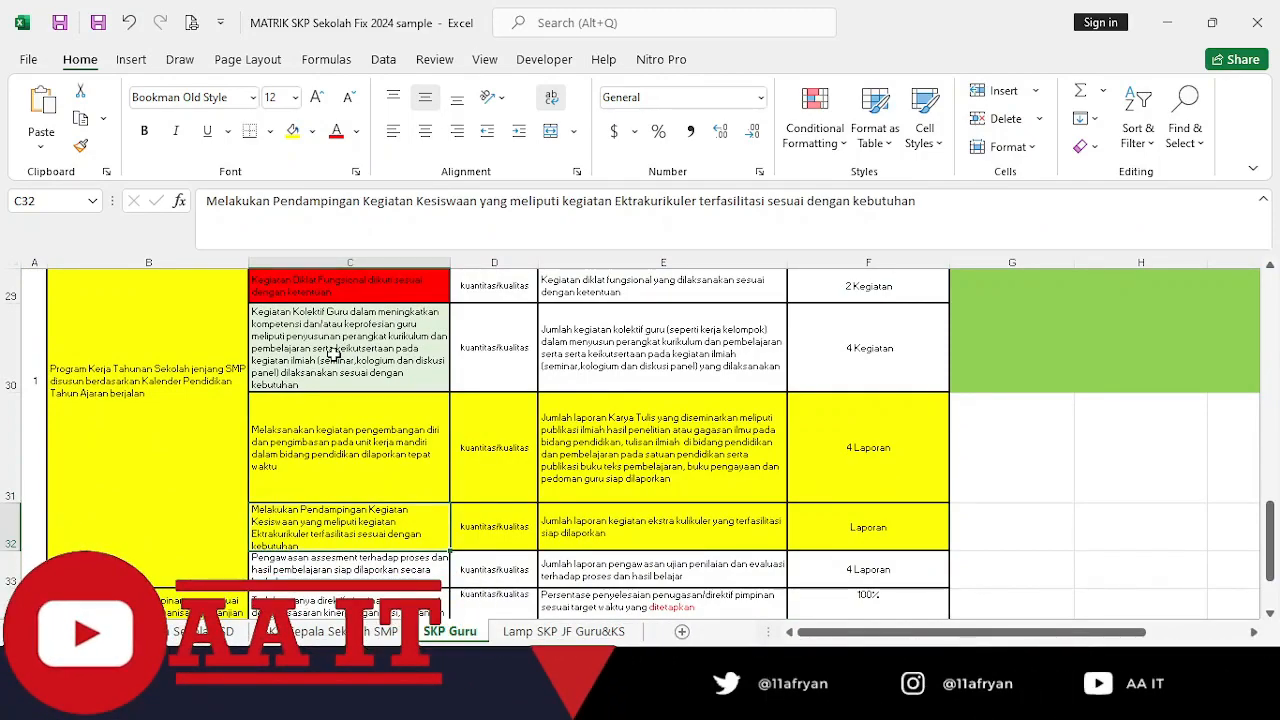
{"action": "key", "text": "Down"}
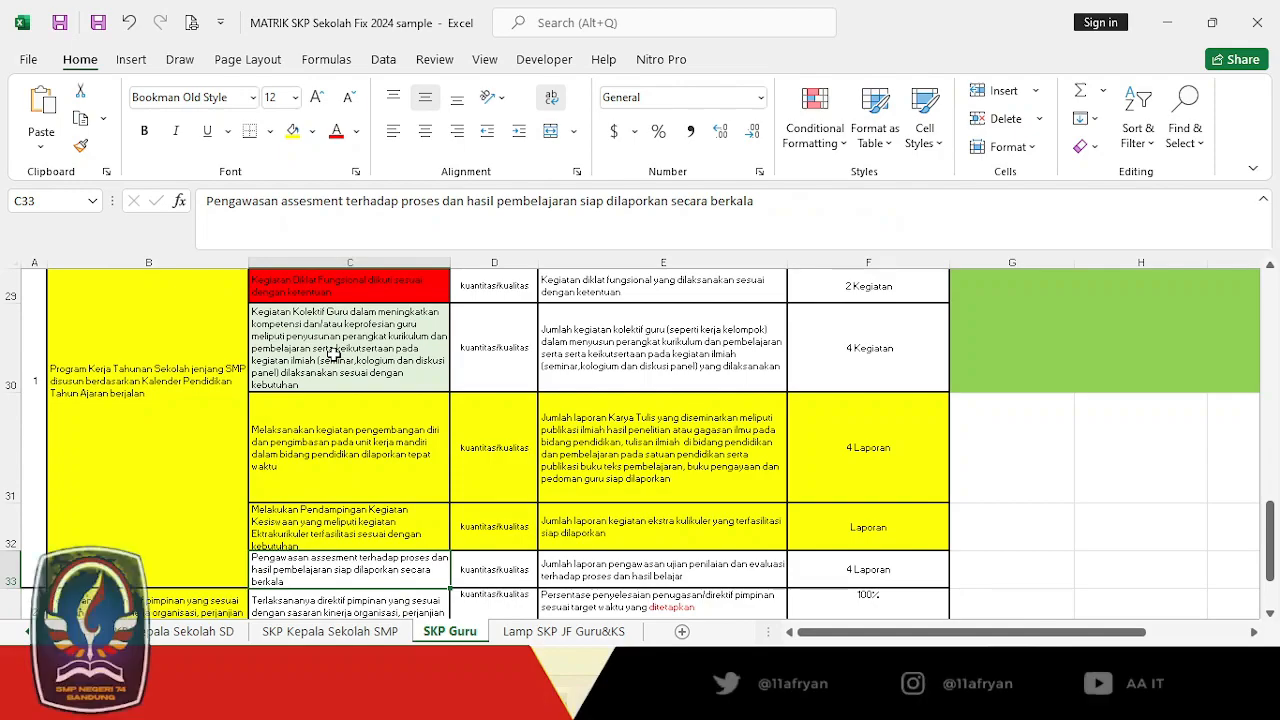
{"action": "key", "text": "Up"}
{"action": "key", "text": "Up"}
{"action": "key", "text": "Up"}
{"action": "key", "text": "Up"}
{"action": "key", "text": "Up"}
{"action": "key", "text": "Up"}
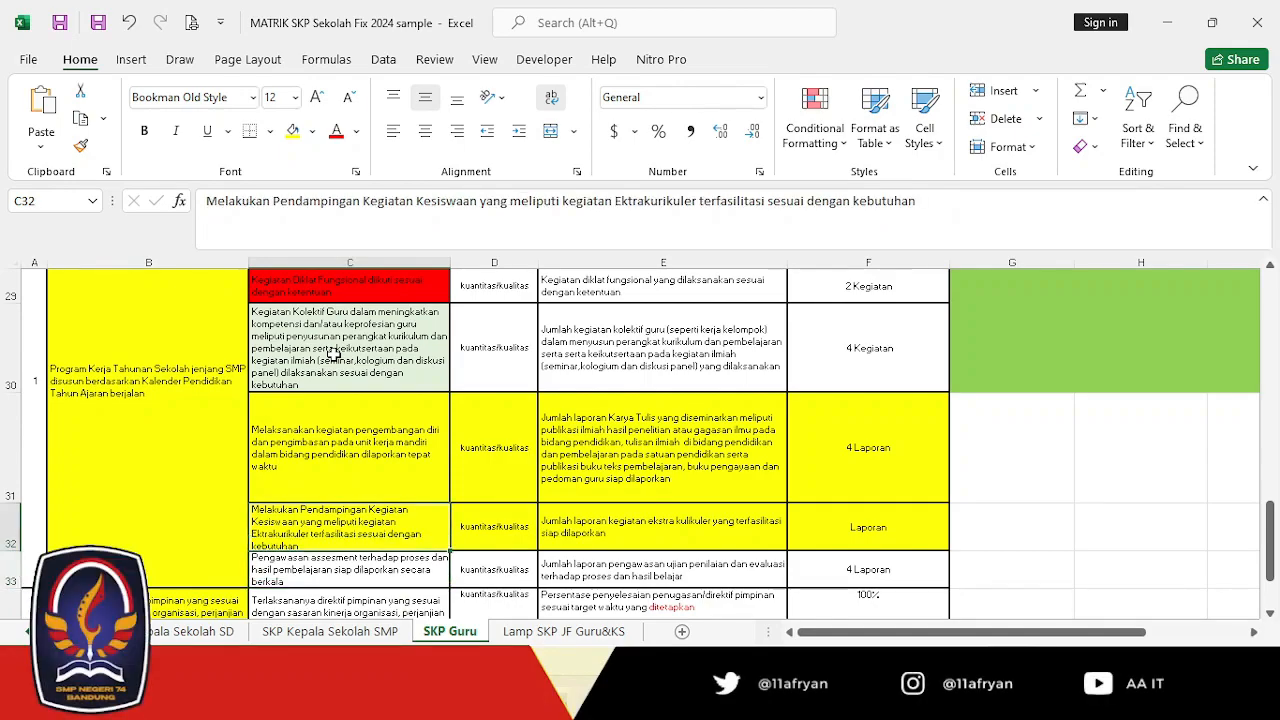
{"action": "key", "text": "Down"}
{"action": "key", "text": "Down"}
{"action": "key", "text": "Down"}
{"action": "key", "text": "Down"}
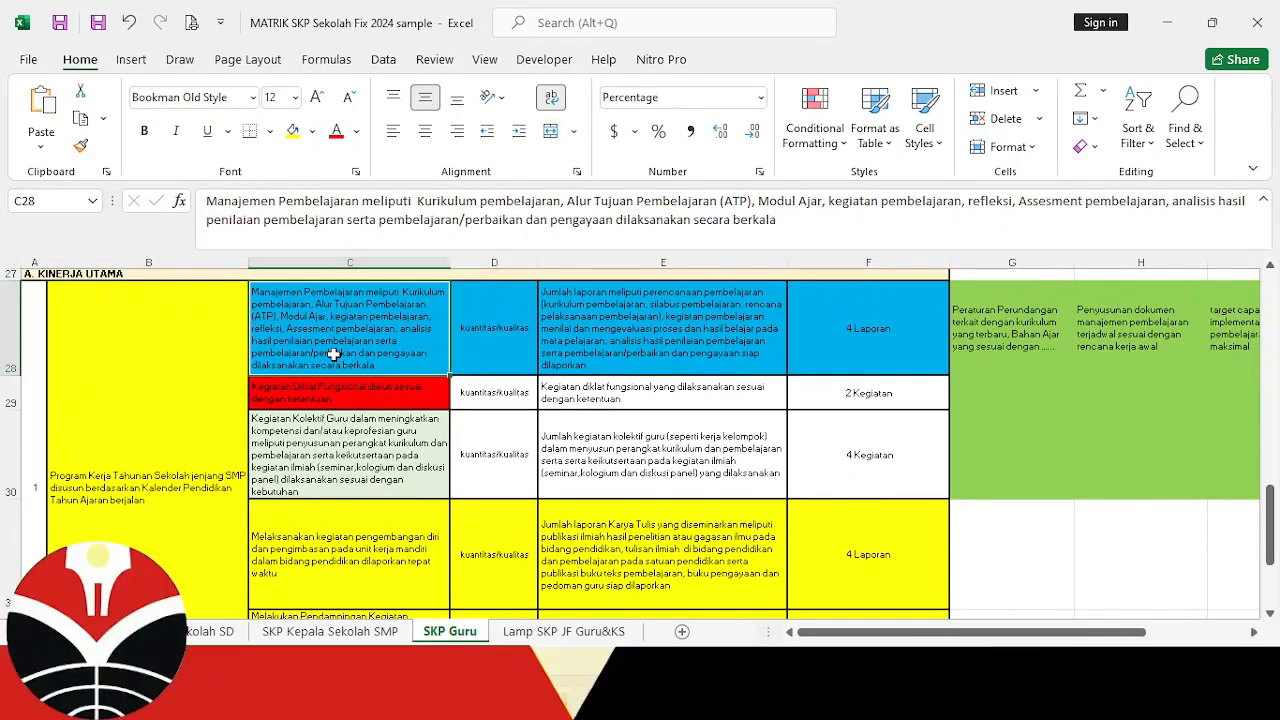
{"action": "key", "text": "Down"}
{"action": "key", "text": "Down"}
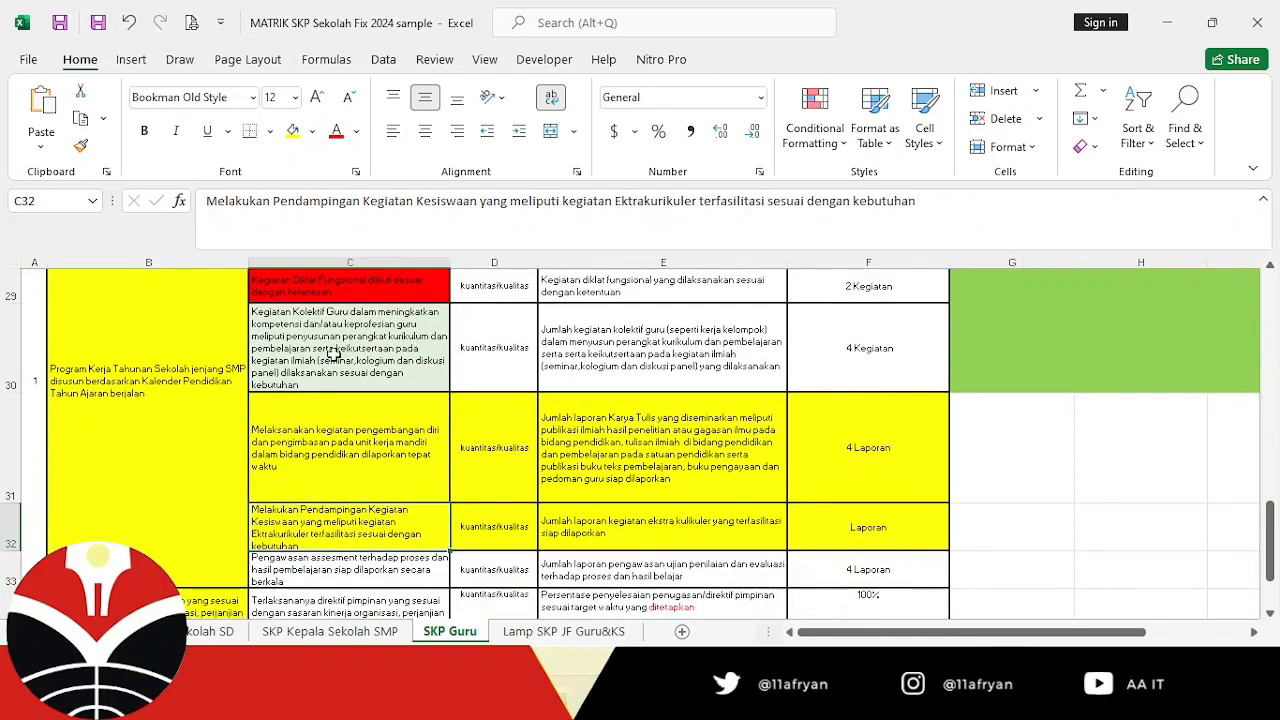
{"action": "key", "text": "Up"}
{"action": "key", "text": "Up"}
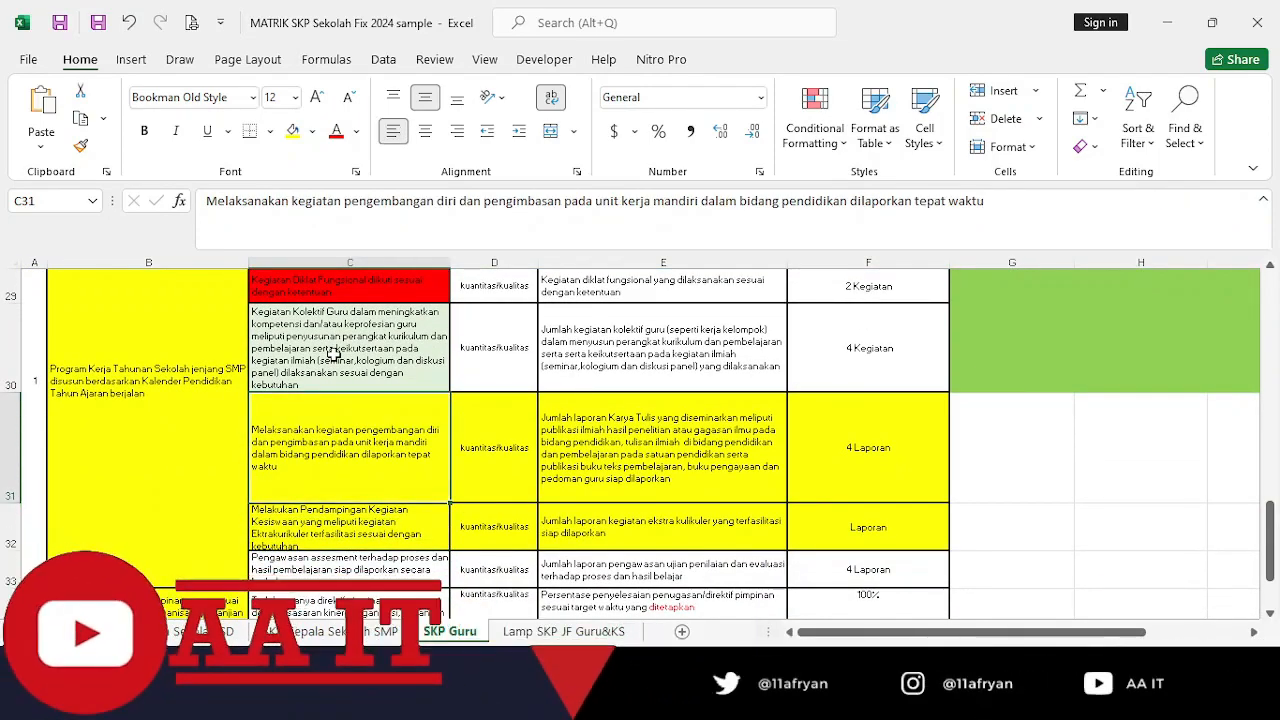
{"action": "key", "text": "Up"}
{"action": "key", "text": "Up"}
{"action": "key", "text": "Up"}
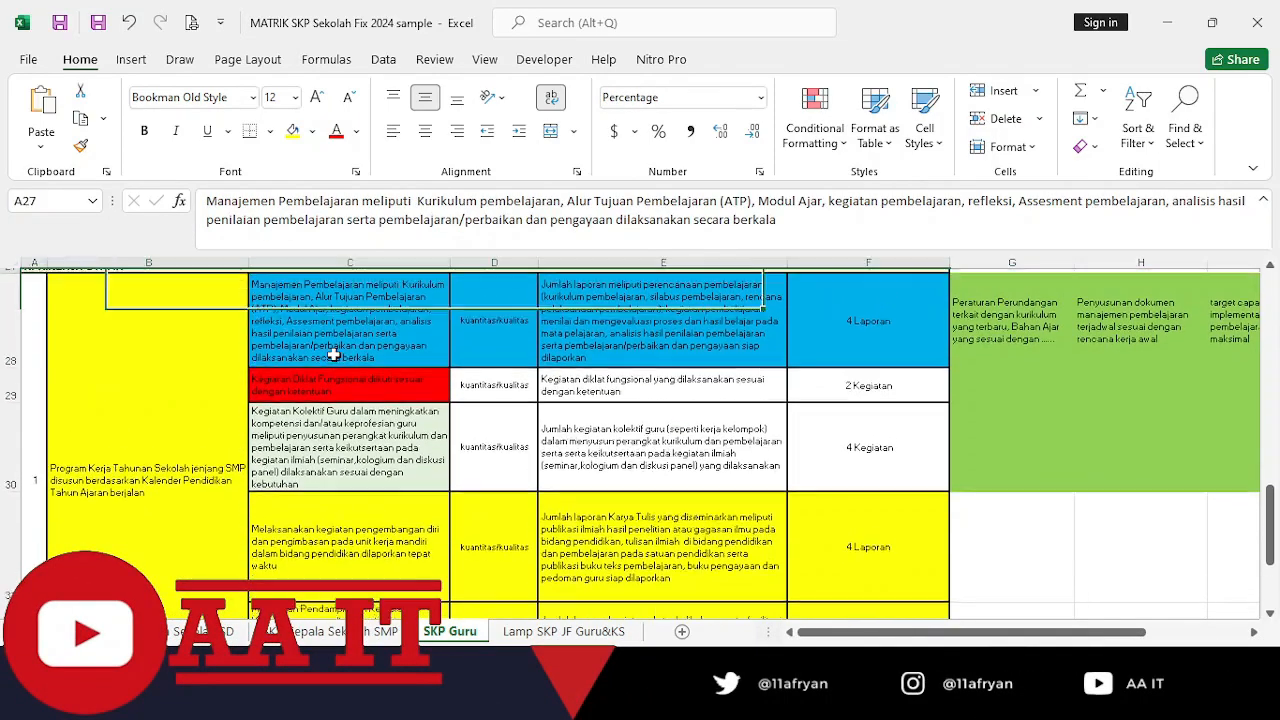
{"action": "left_click", "coordinate": [334, 354]}
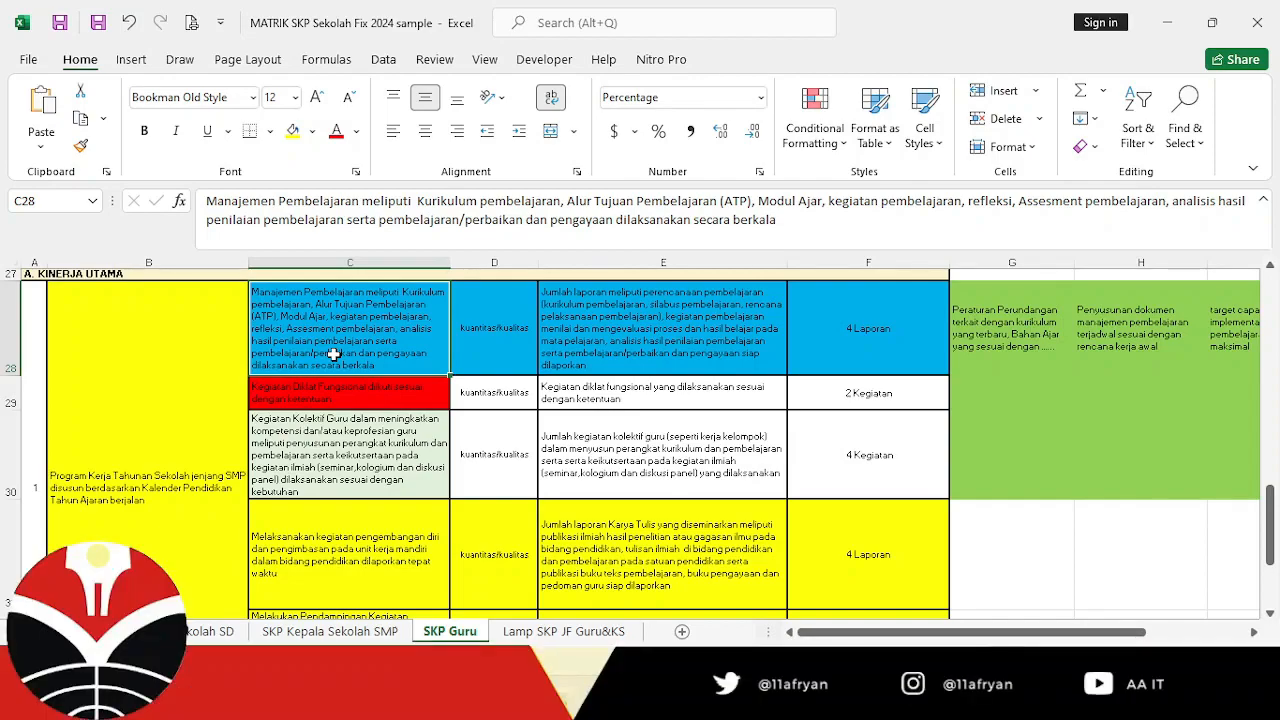
{"action": "key", "text": "Down"}
{"action": "key", "text": "Up"}
{"action": "key", "text": "Down"}
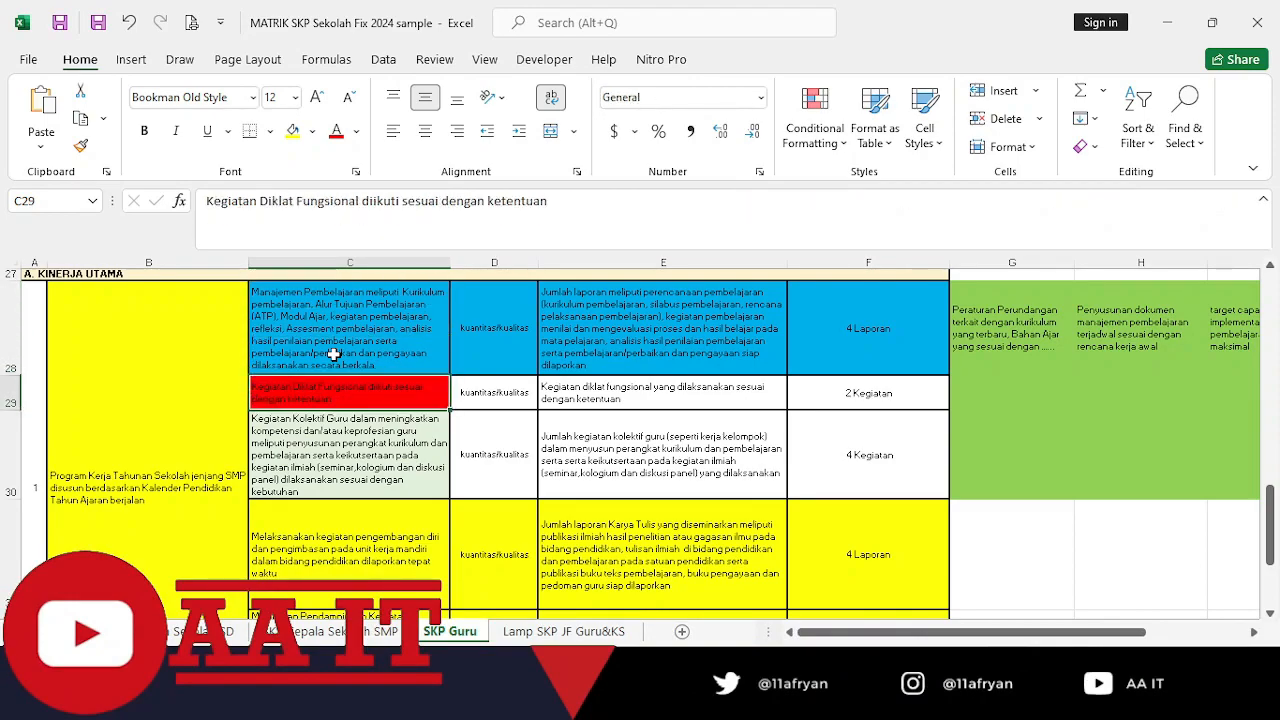
{"action": "key", "text": "Down"}
{"action": "key", "text": "Down"}
{"action": "key", "text": "Down"}
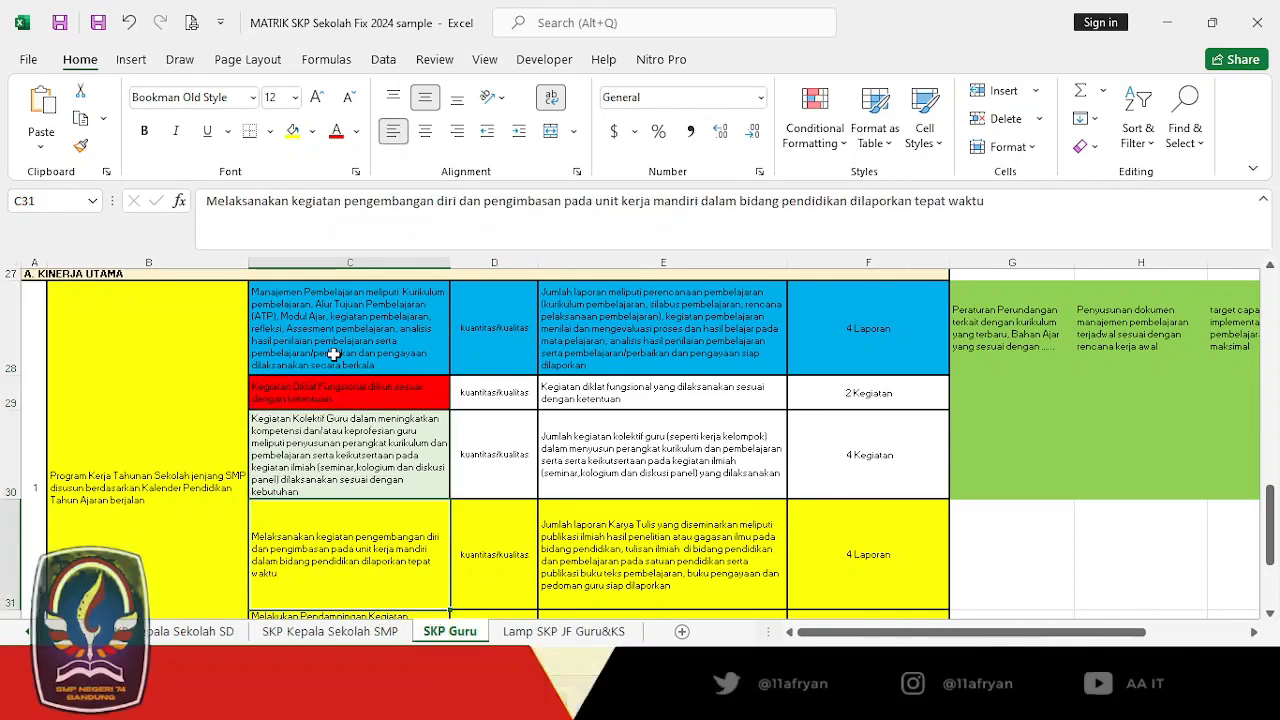
{"action": "key", "text": "Down"}
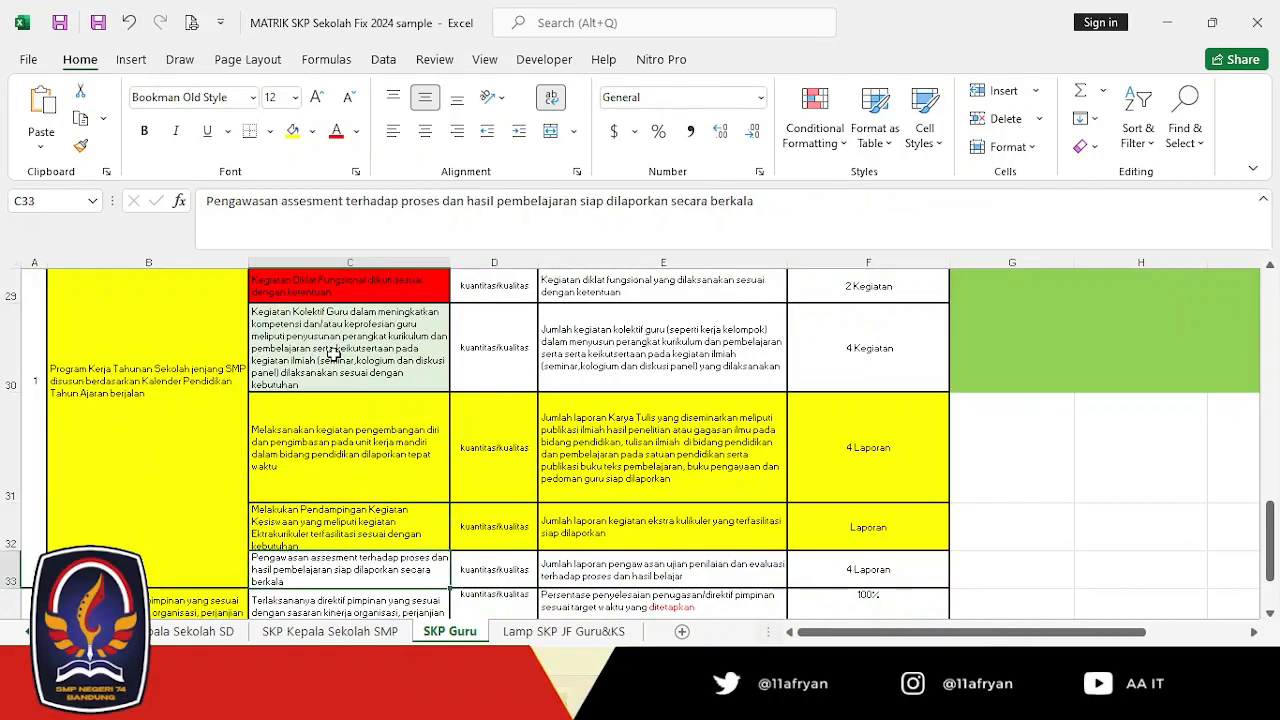
Examine the Aspek and Indikator Kinerja Individu for the self-development and extracurricular plans in rows 31 and 32.
{"action": "left_click", "coordinate": [378, 418]}
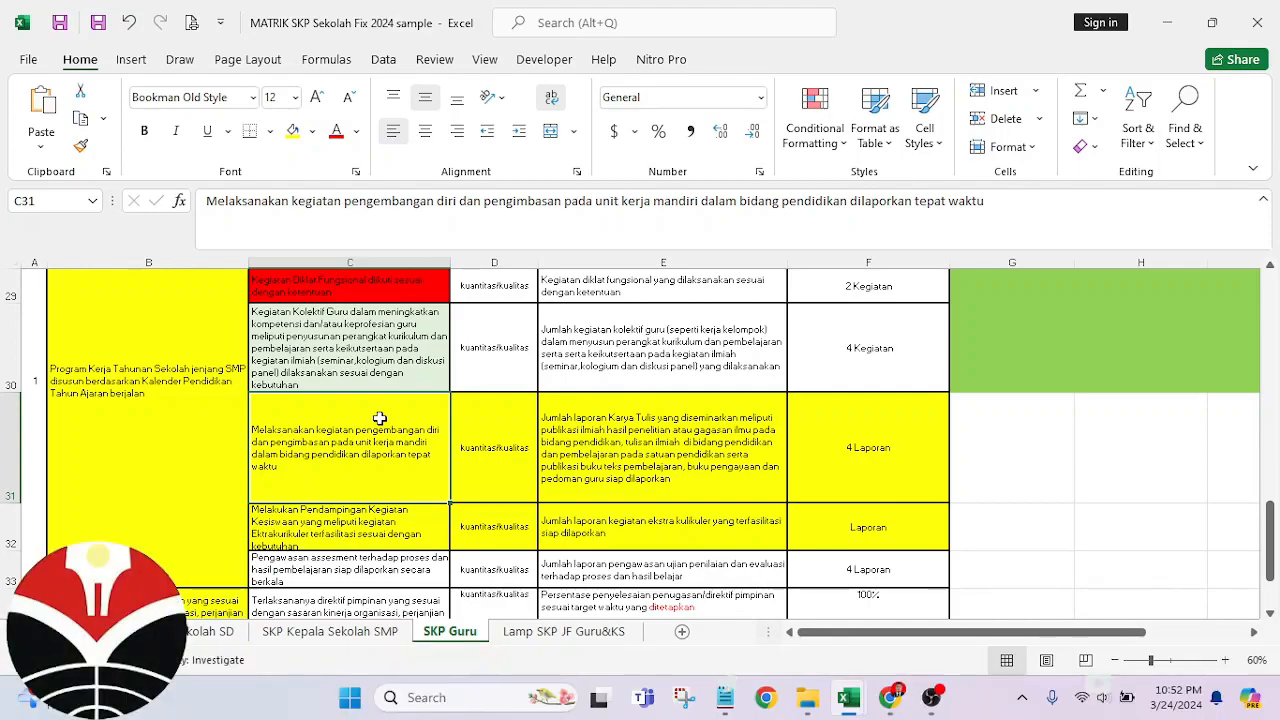
{"action": "key", "text": "Up"}
{"action": "key", "text": "Down"}
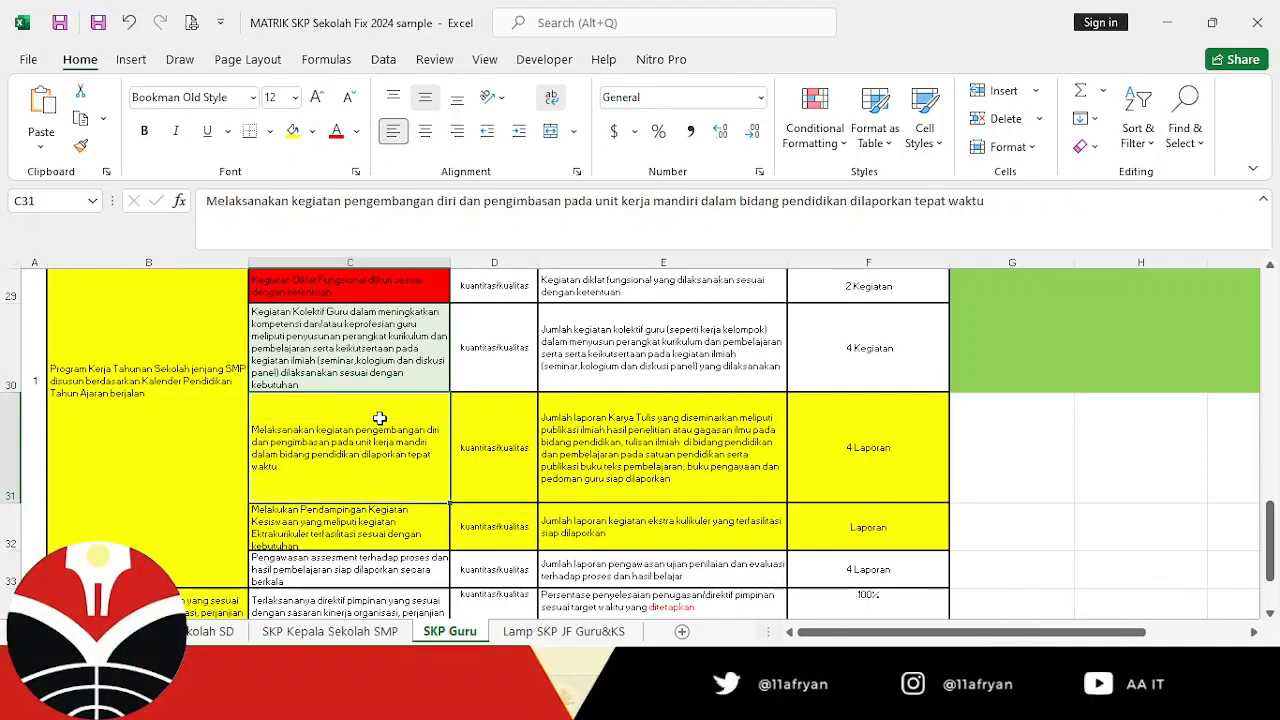
{"action": "key", "text": "Right"}
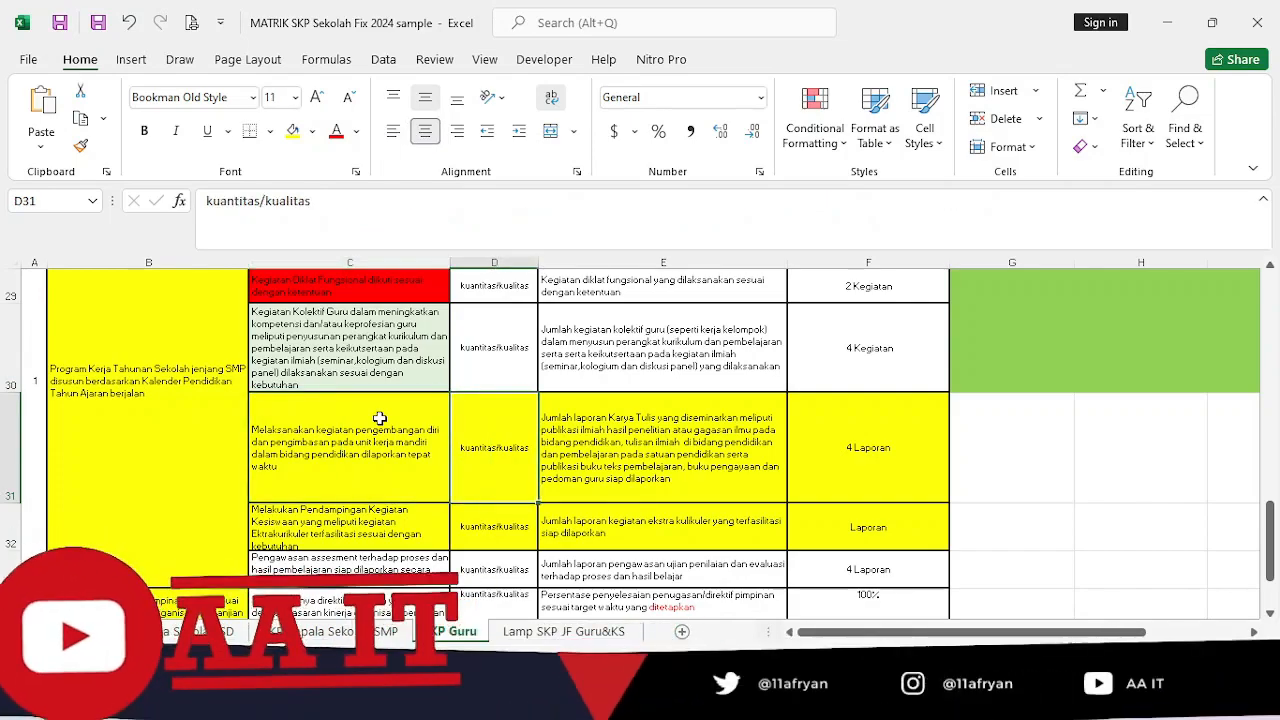
{"action": "key", "text": "Right"}
{"action": "key", "text": "Left"}
{"action": "key", "text": "Left"}
{"action": "key", "text": "Down"}
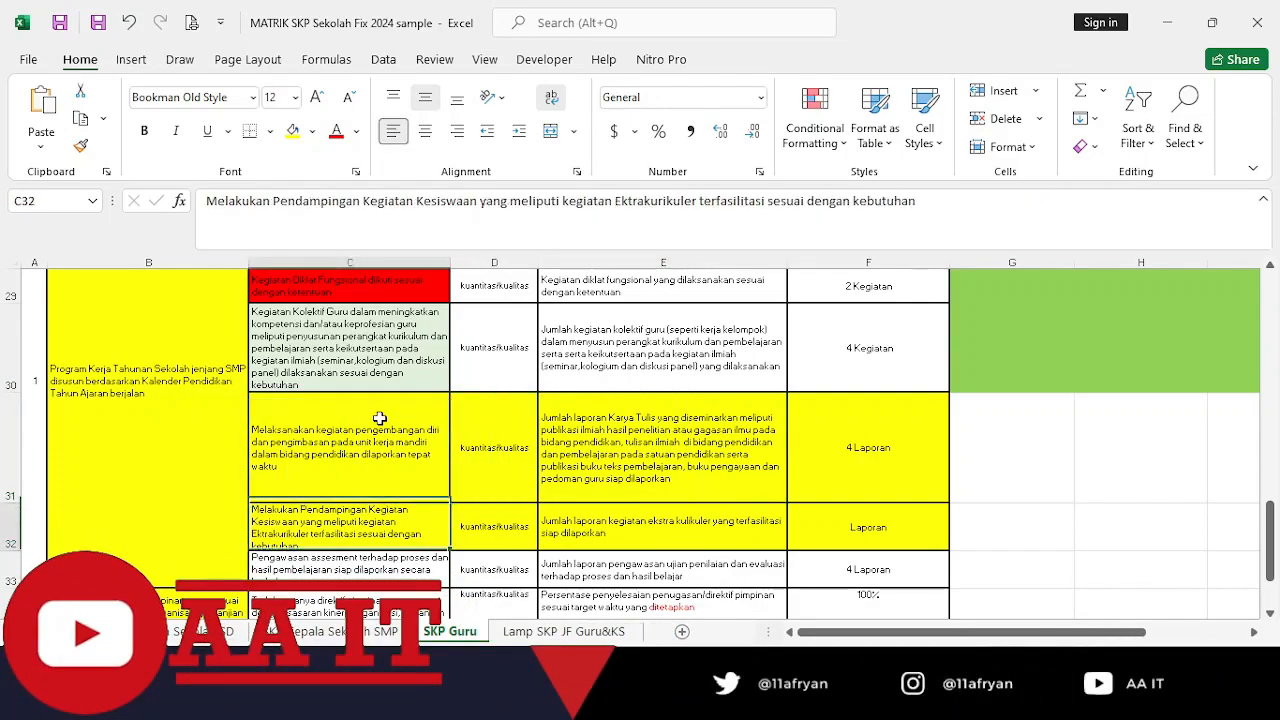
{"action": "key", "text": "Right"}
{"action": "key", "text": "Right"}
{"action": "key", "text": "Up"}
{"action": "key", "text": "Left"}
{"action": "key", "text": "Left"}
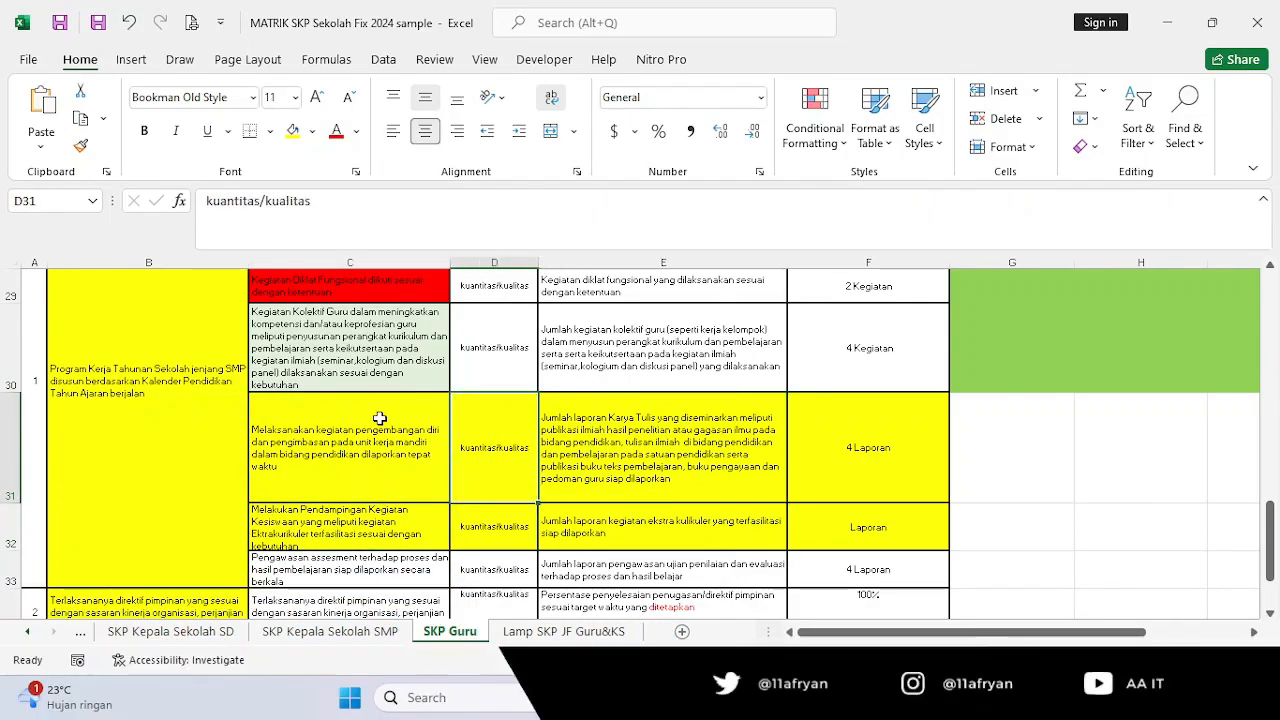
Check the Rencana Kinerja entries in C28 and C29 against Rencana Kinerja Atasan in B28, and locate the Target column.
{"action": "key", "text": "Up"}
{"action": "key", "text": "Up"}
{"action": "key", "text": "Up"}
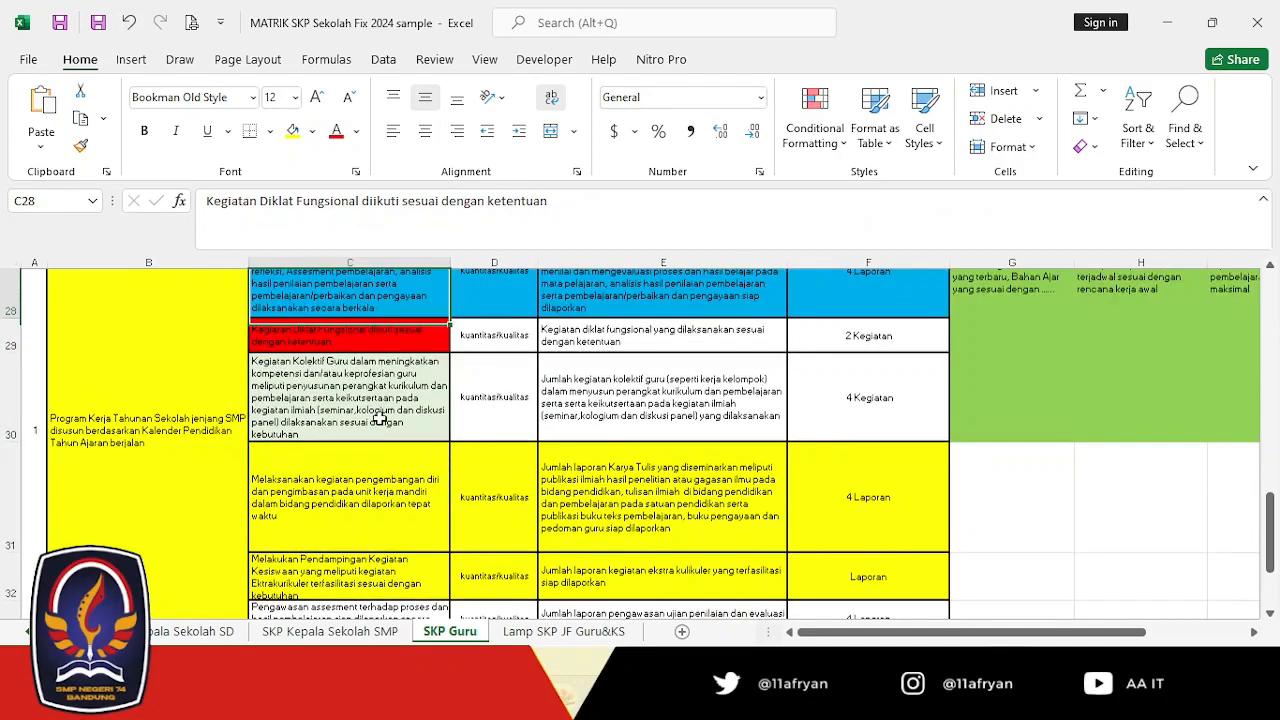
{"action": "key", "text": "Up"}
{"action": "key", "text": "Down"}
{"action": "key", "text": "Down"}
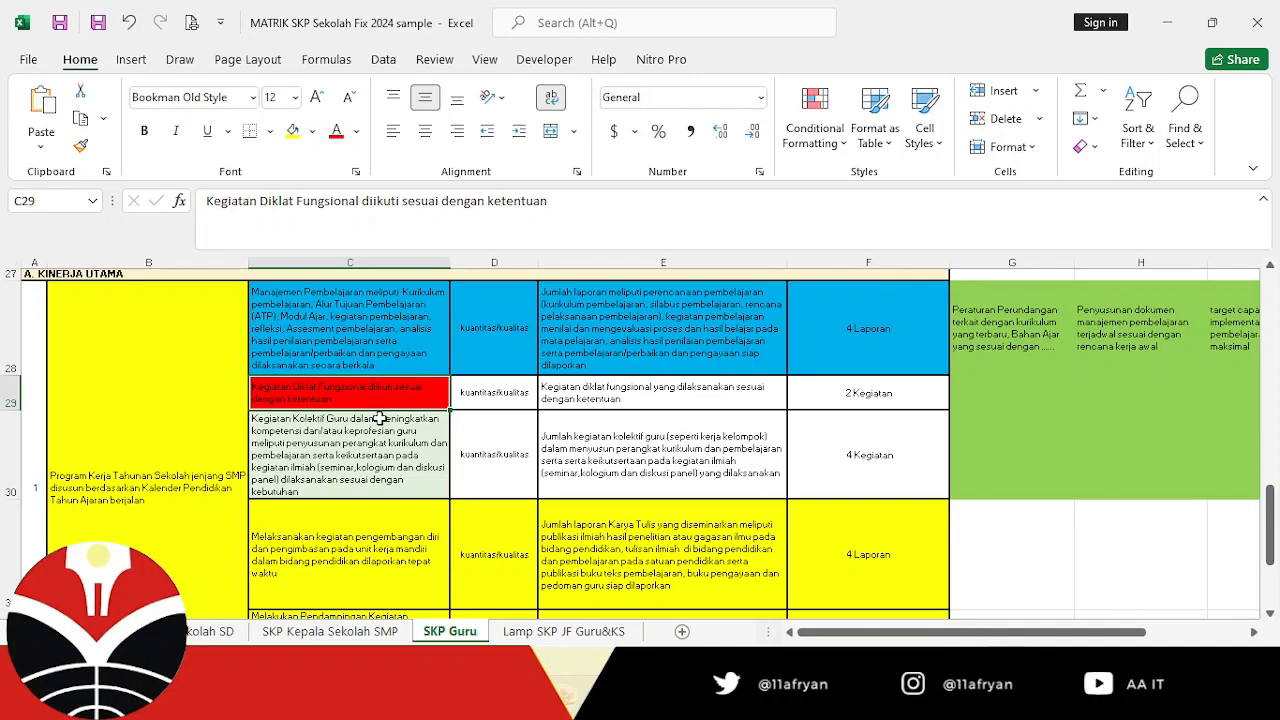
{"action": "key", "text": "Left"}
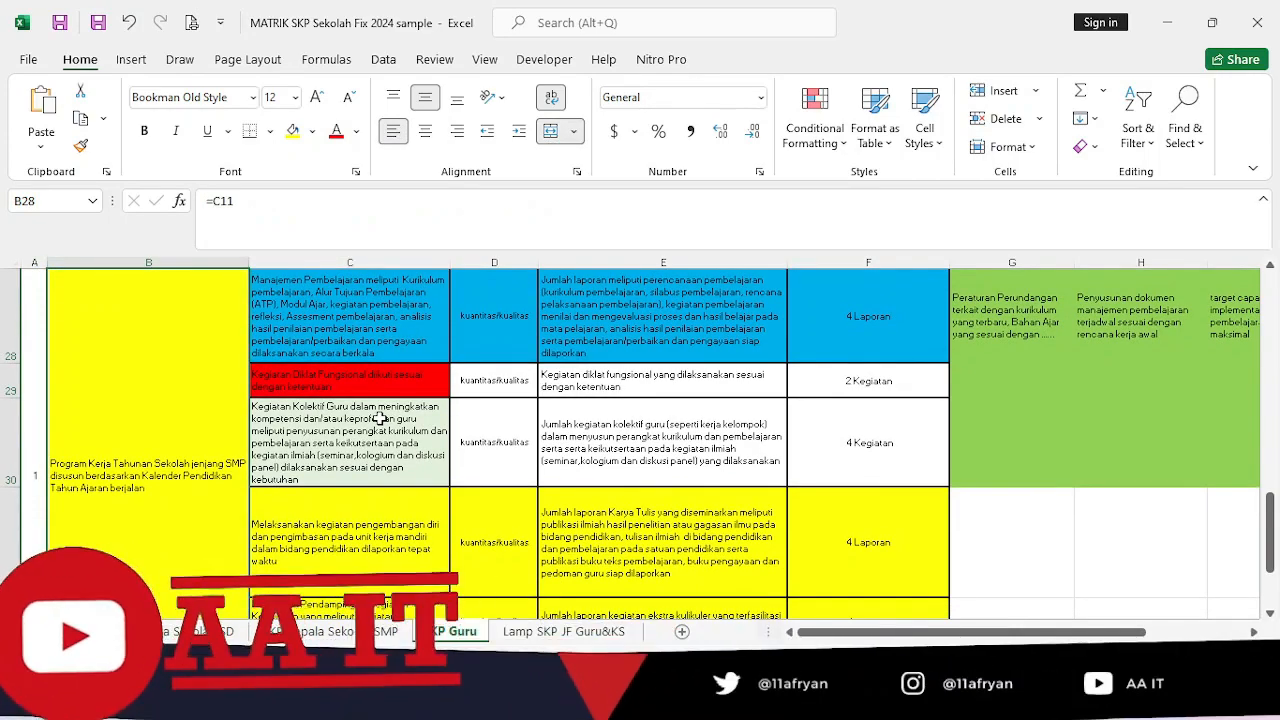
{"action": "key", "text": "Right"}
{"action": "key", "text": "Left"}
{"action": "key", "text": "Up"}
{"action": "key", "text": "Up"}
{"action": "key", "text": "Up"}
{"action": "key", "text": "Up"}
{"action": "key", "text": "Up"}
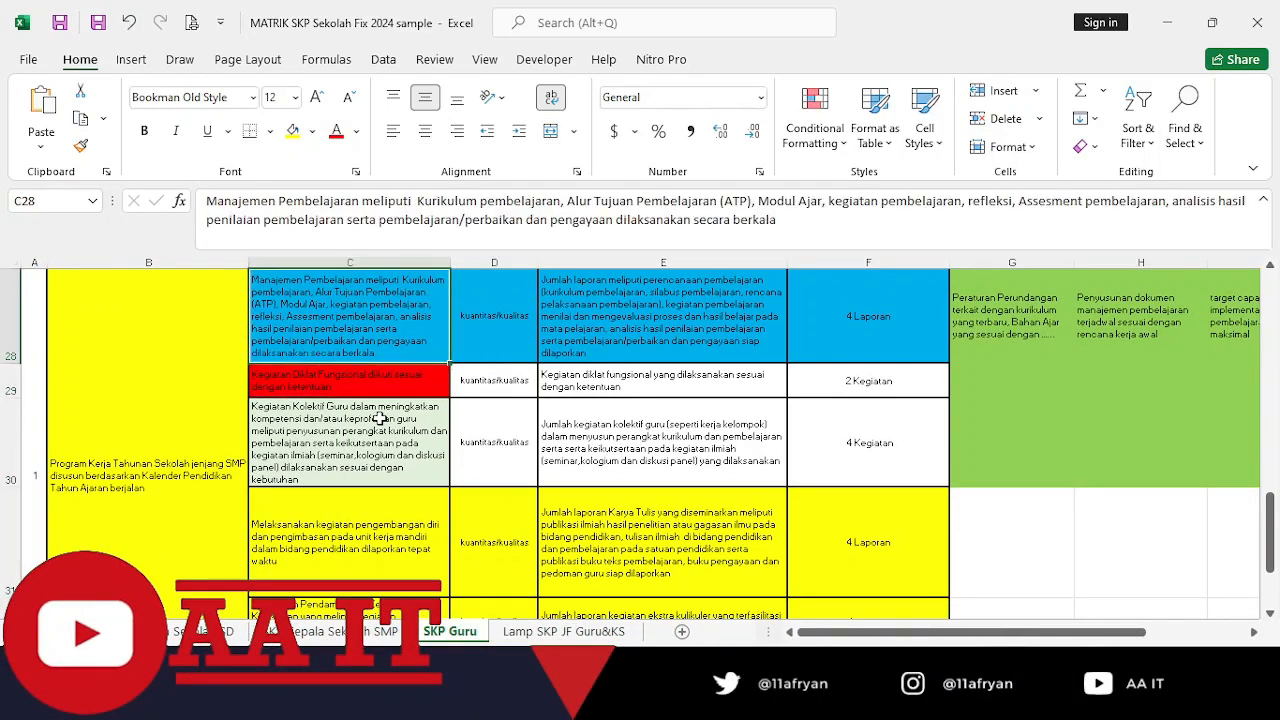
{"action": "key", "text": "Down"}
{"action": "key", "text": "Right"}
{"action": "key", "text": "Right"}
{"action": "key", "text": "Right"}
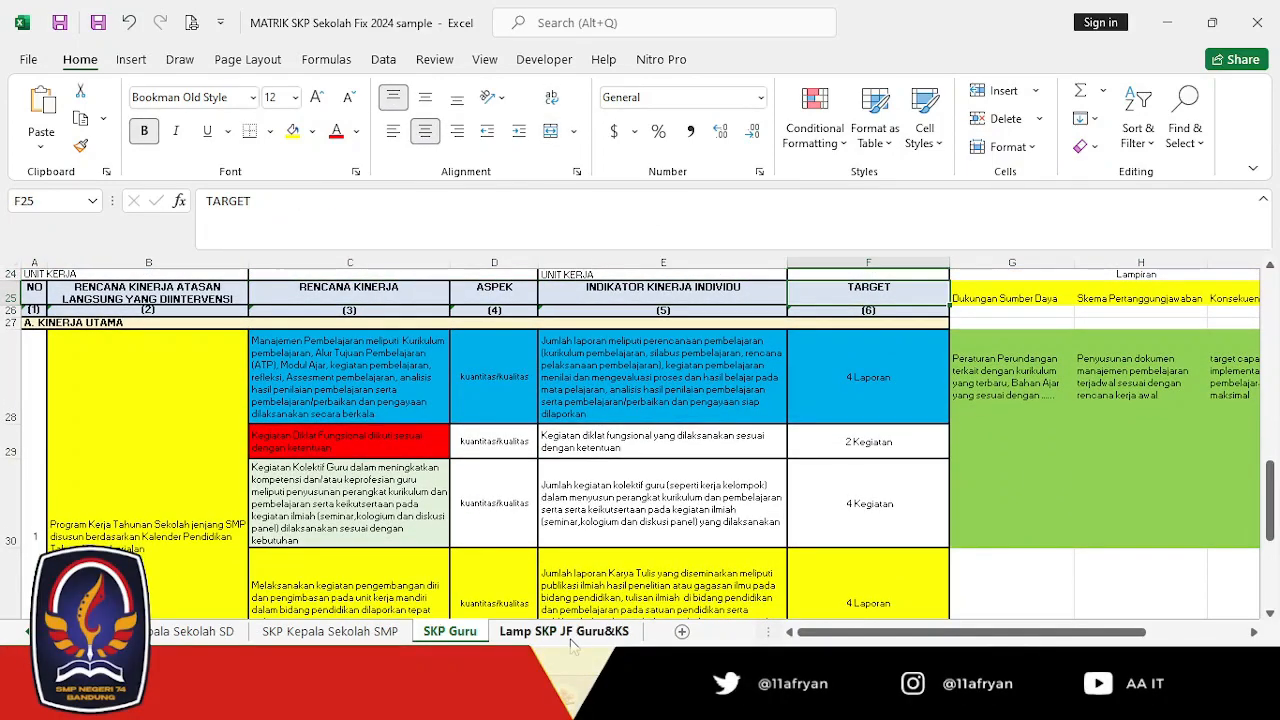
Switch to Mang Bagja in Chrome and choose Program Monitoring dan Evaluasi Sekolah jenjang SMP dilaksanakan secara berkala as Rencana Kinerja Atasan.
{"action": "left_click", "coordinate": [888, 700]}
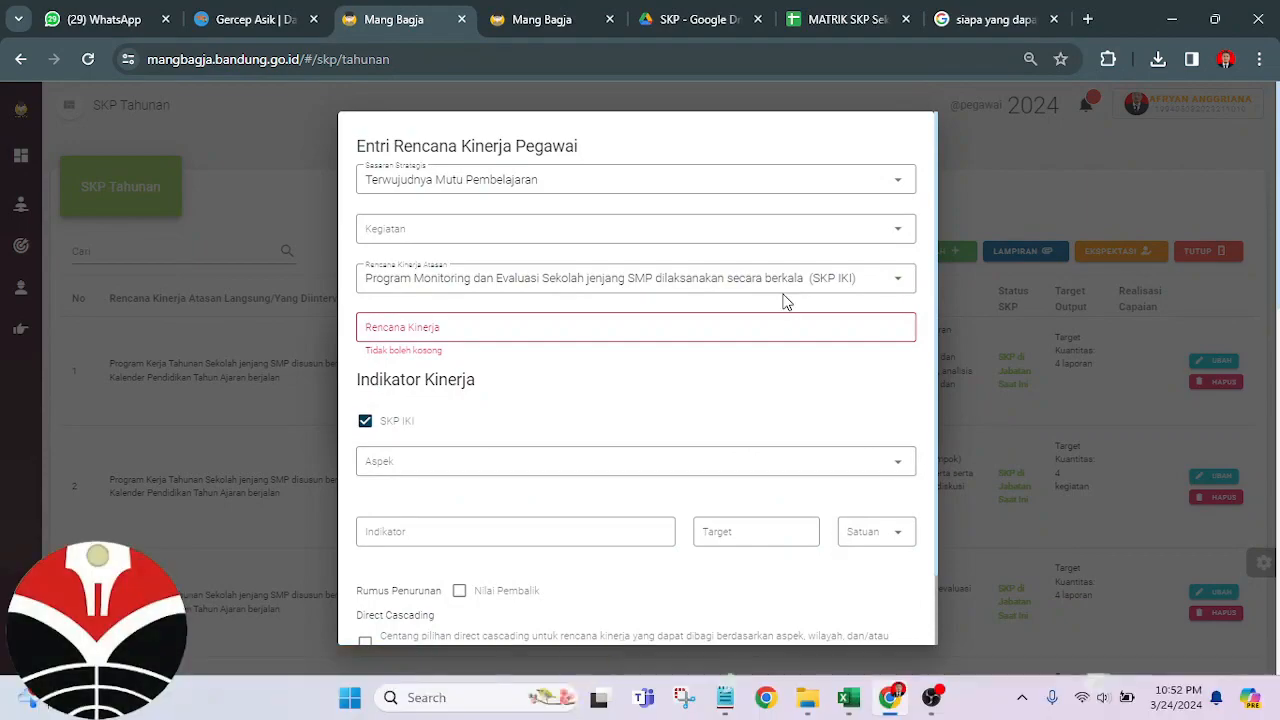
{"action": "left_click", "coordinate": [432, 283]}
{"action": "left_click", "coordinate": [431, 388]}
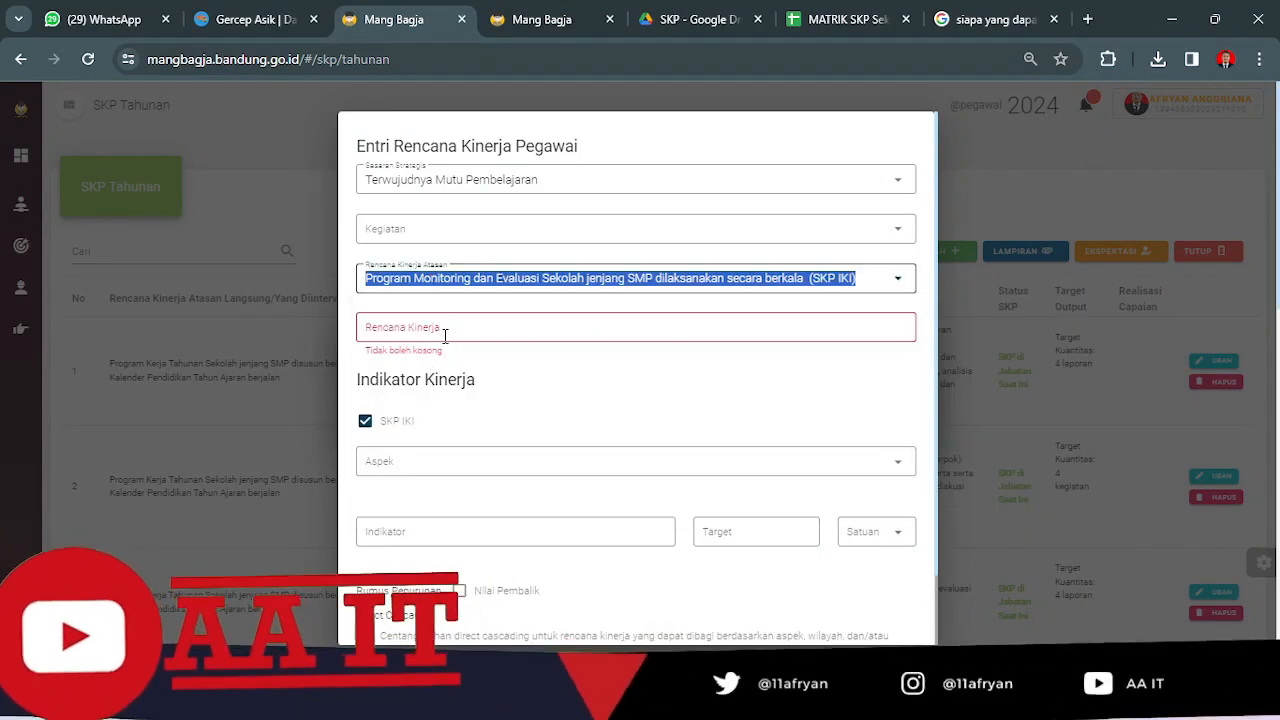
Copy the Manajemen Pembelajaran text from Excel cell C28 into the Rencana Kinerja field of the Chrome form.
{"action": "key", "text": "alt+Tab"}
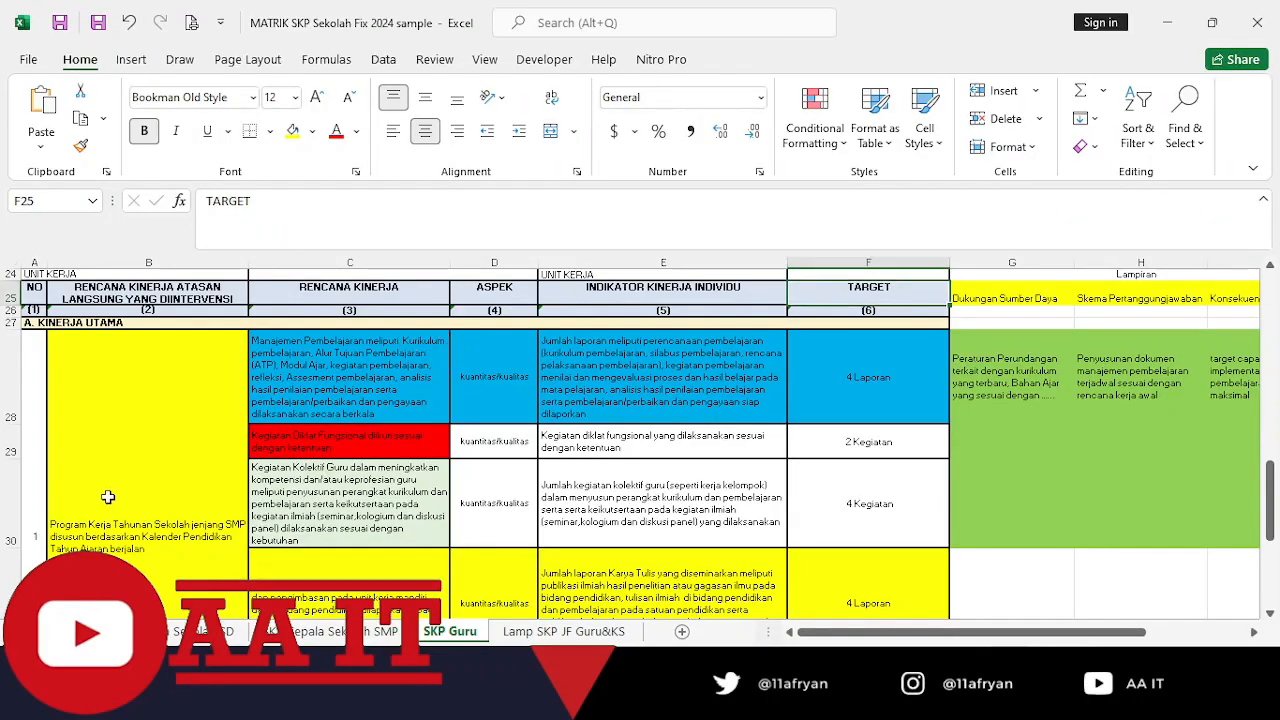
{"action": "left_click", "coordinate": [108, 497]}
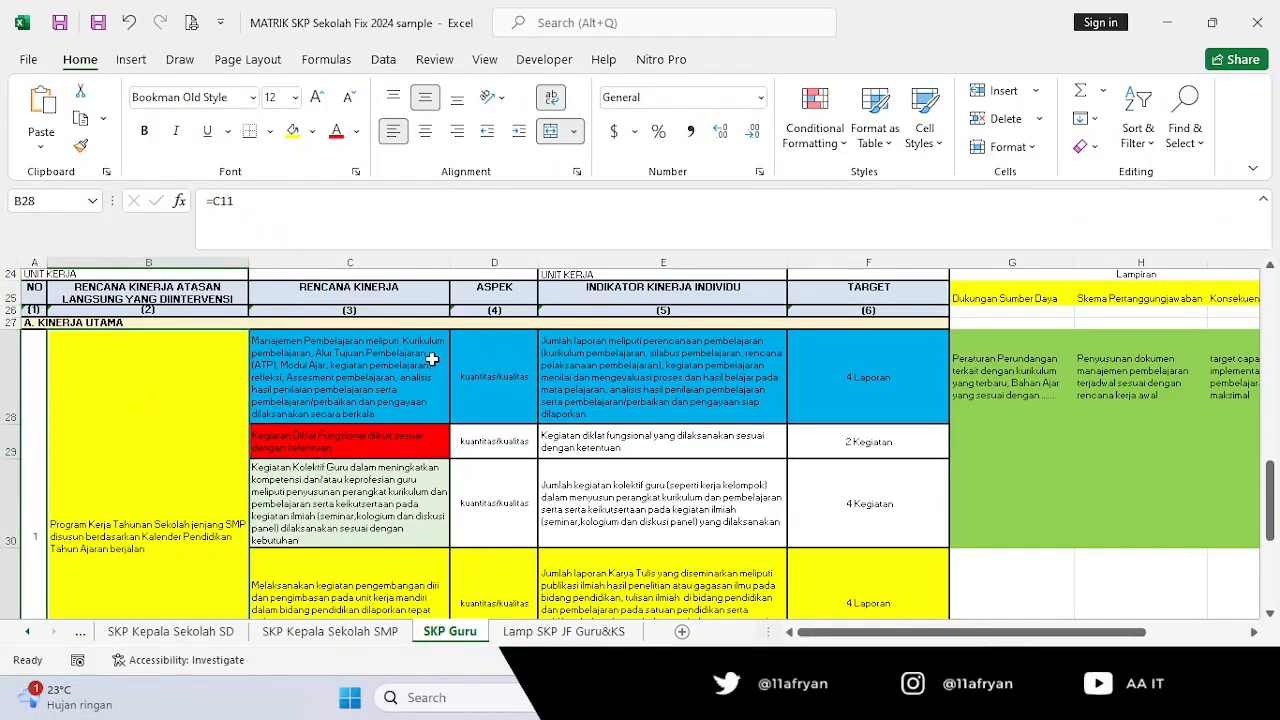
{"action": "left_click", "coordinate": [392, 360]}
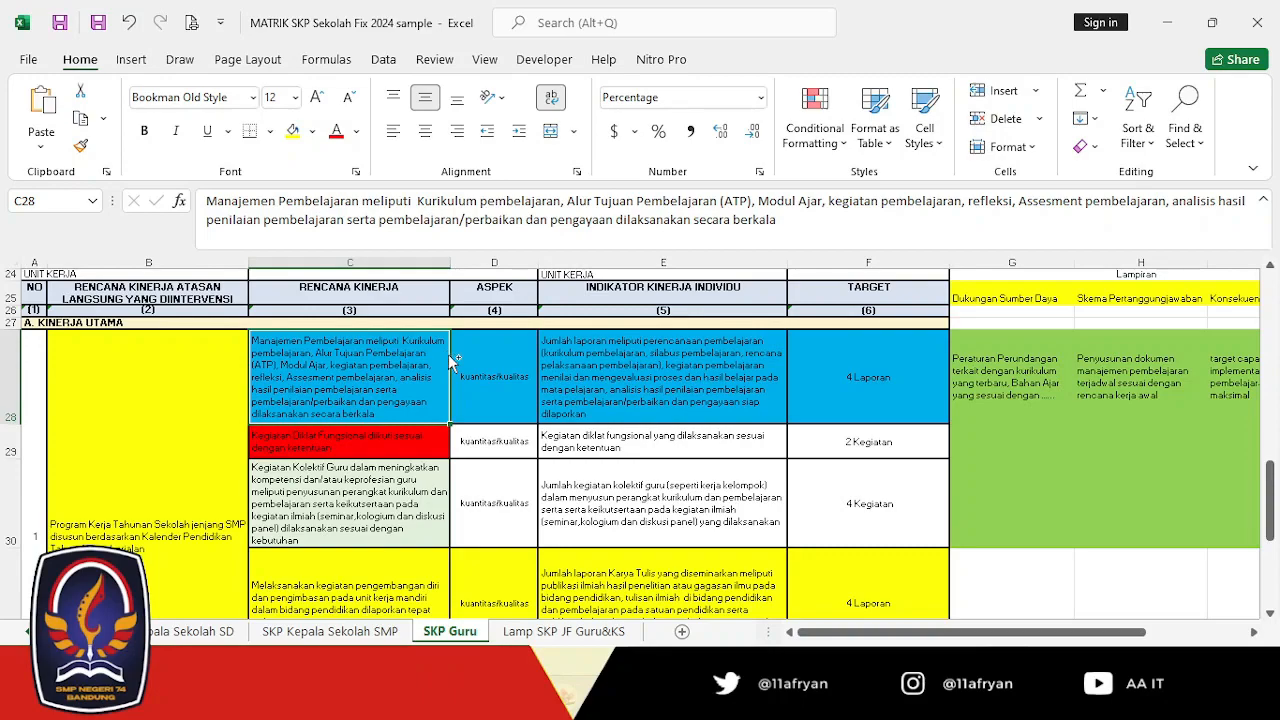
{"action": "key", "text": "alt+Tab"}
{"action": "left_click", "coordinate": [420, 322]}
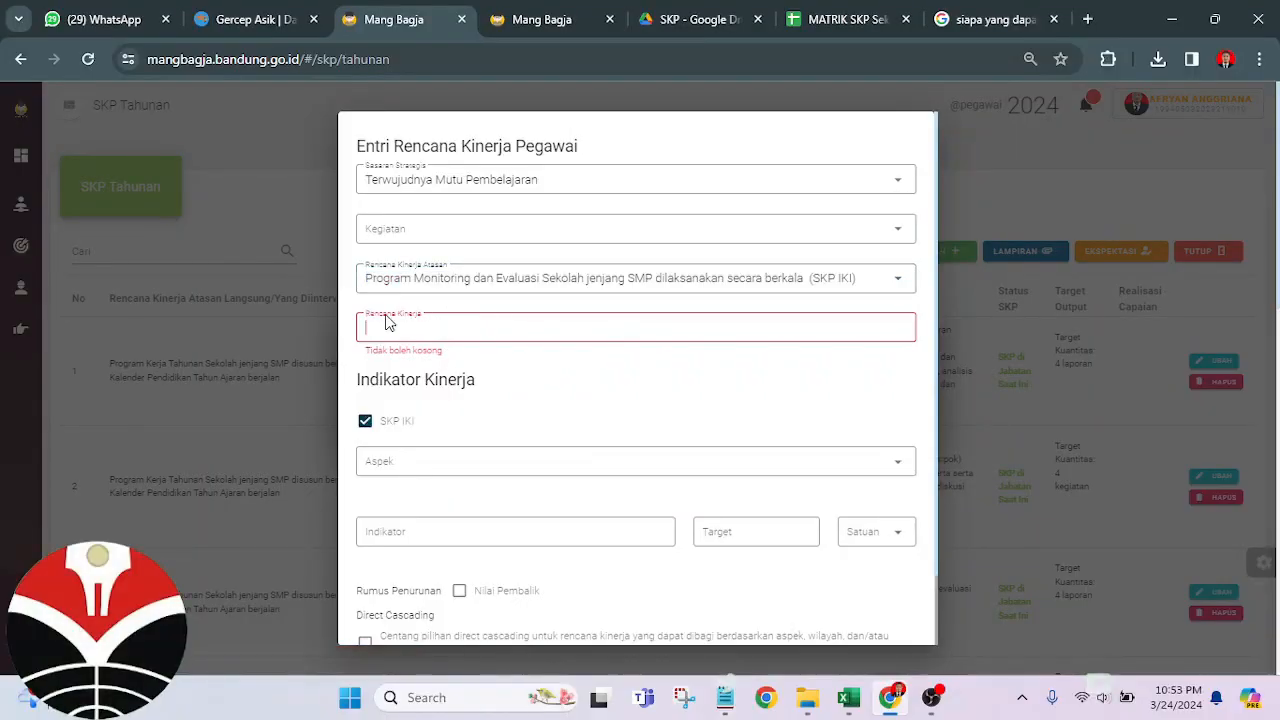
{"action": "key", "text": "alt+Tab"}
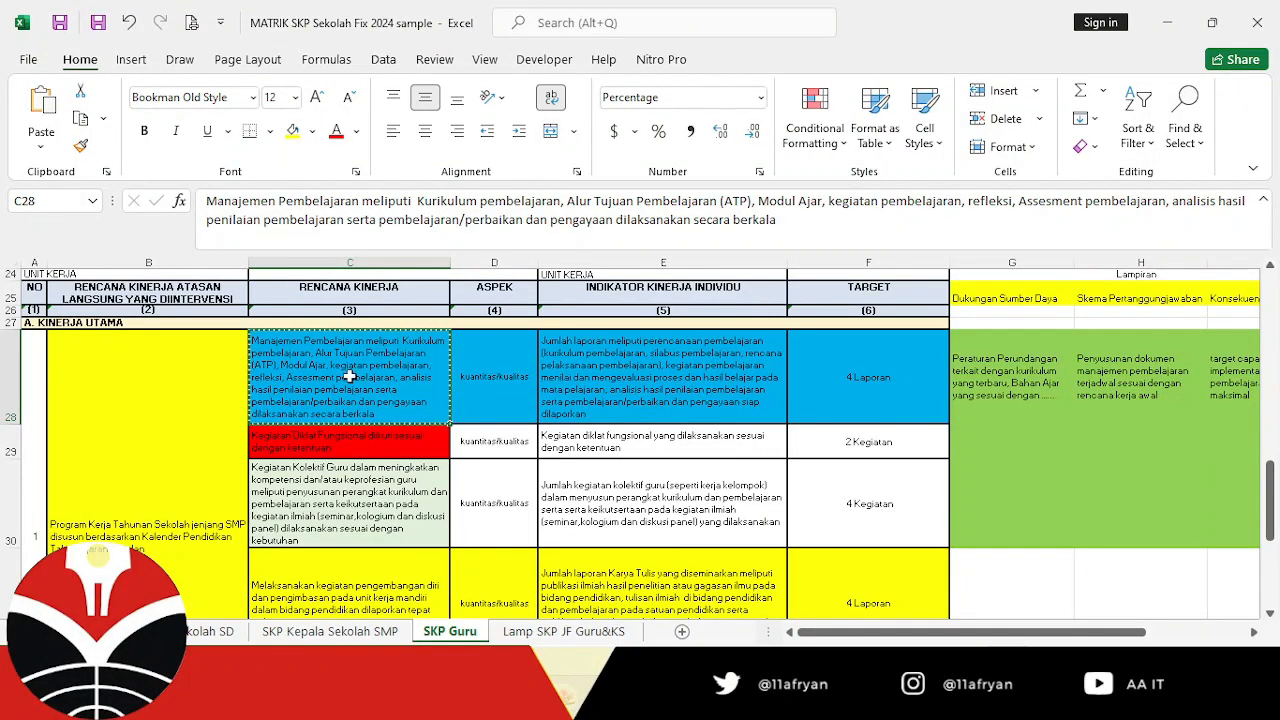
{"action": "key", "text": "alt+Tab"}
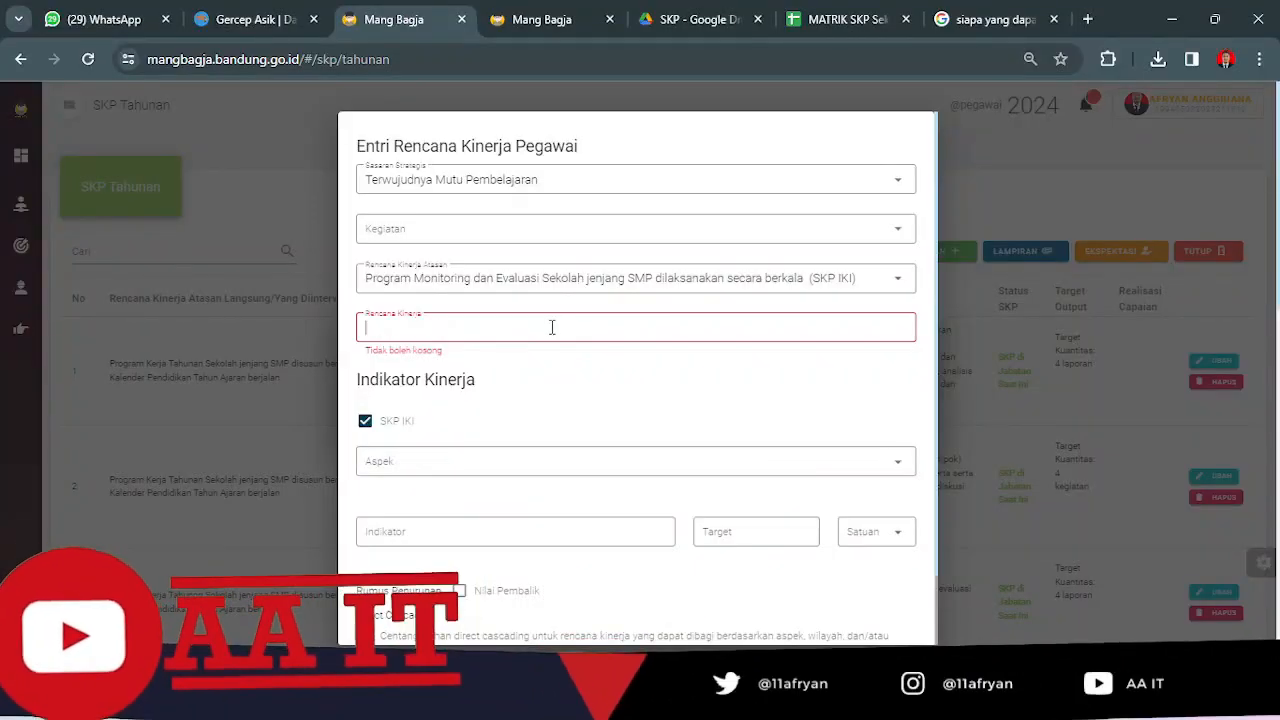
{"action": "key", "text": "ctrl+v"}
Set the Aspek of the new performance indicator to Kuantitas, checking it against the Aspek column in the Excel matrix.
{"action": "left_click", "coordinate": [392, 461]}
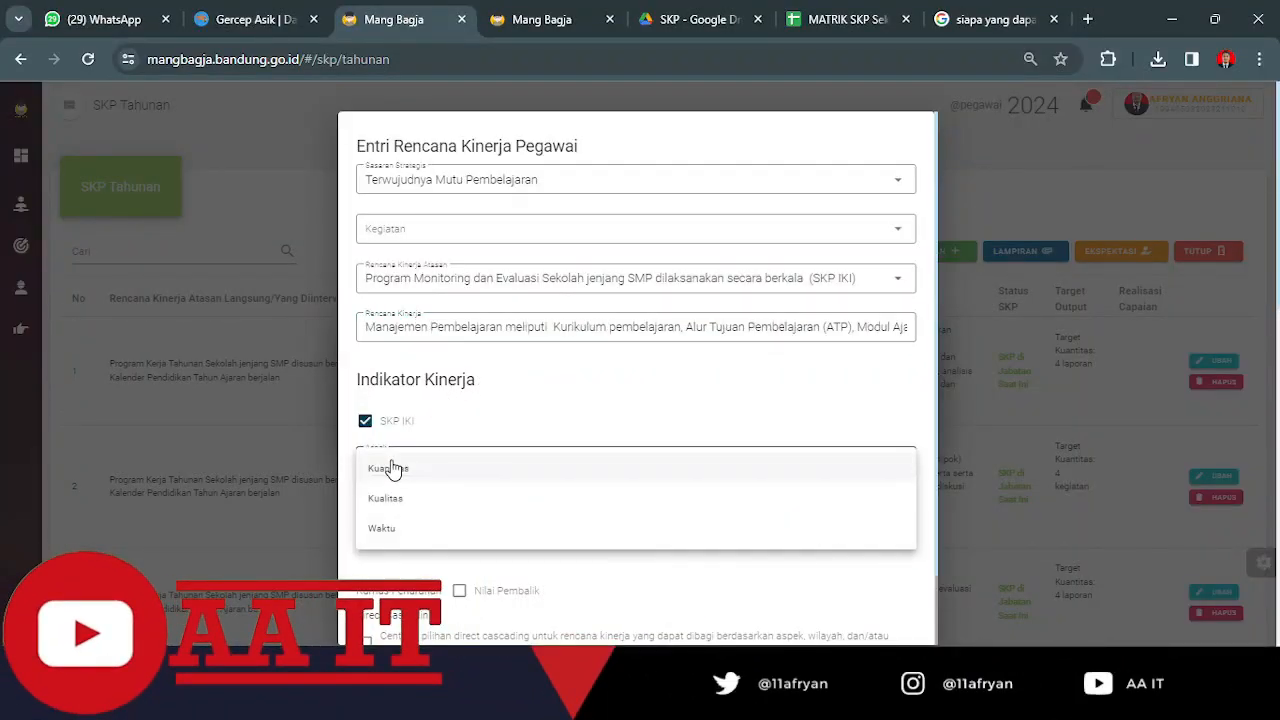
{"action": "key", "text": "alt+Tab"}
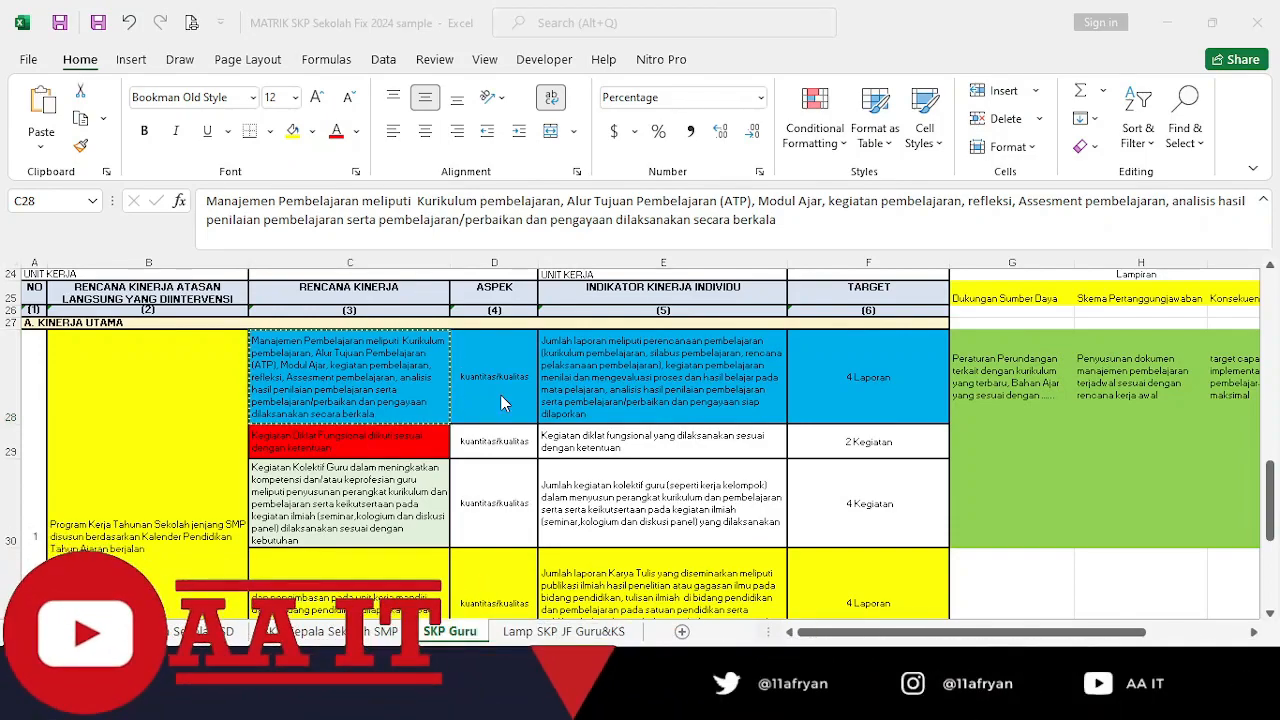
{"action": "key", "text": "alt+Tab"}
{"action": "left_click", "coordinate": [557, 318]}
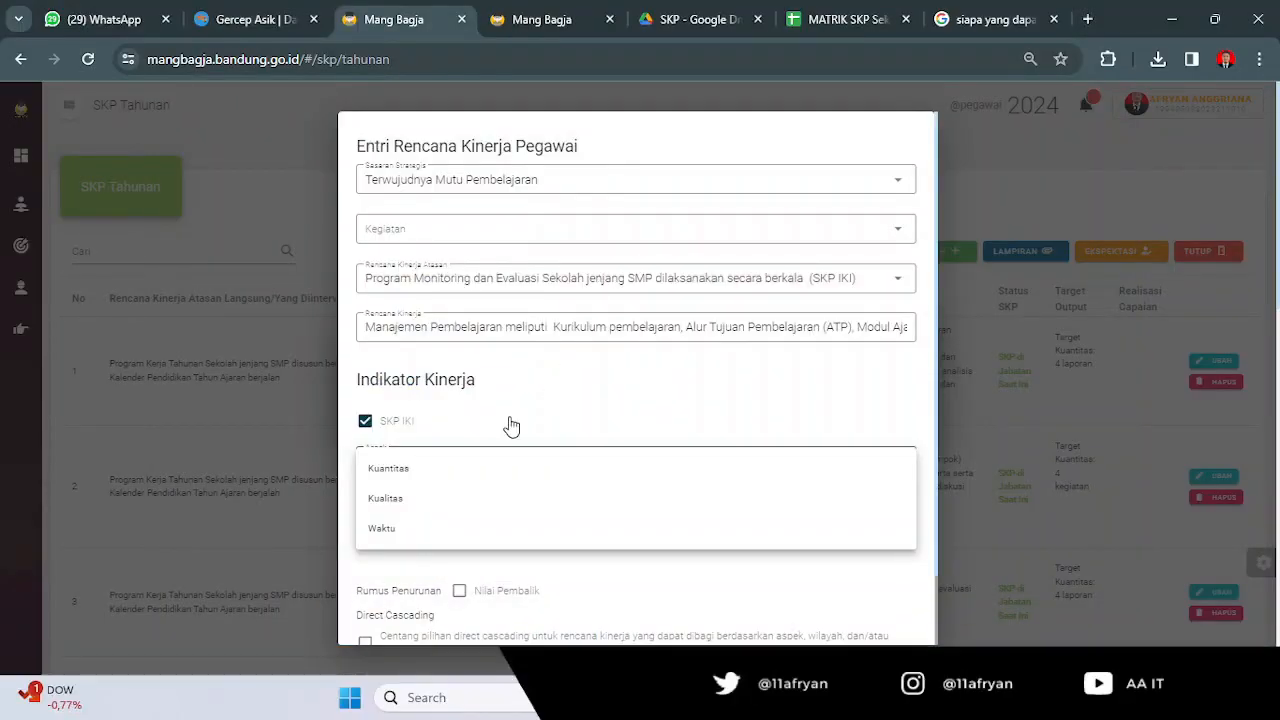
{"action": "left_click", "coordinate": [400, 470]}
Set the indicator's Target to 4 and its Satuan to laporan, following the Target in Excel cell F28.
{"action": "key", "text": "alt+Tab"}
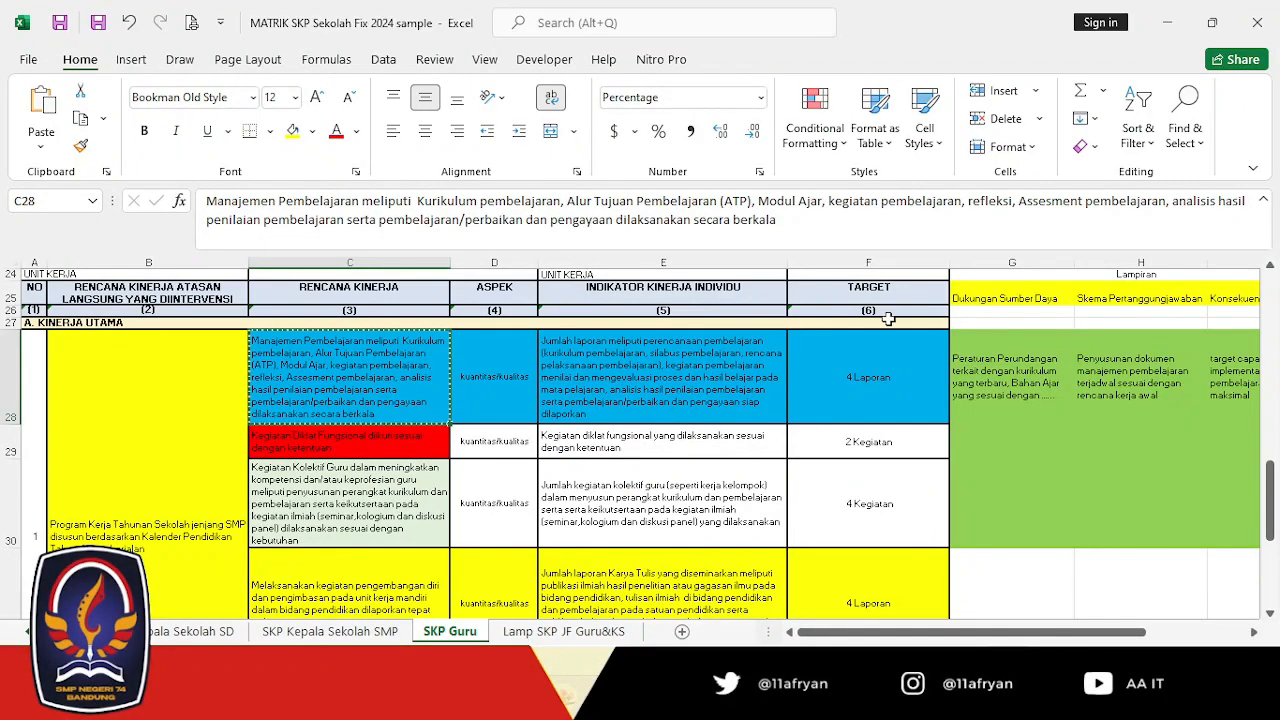
{"action": "key", "text": "alt+Tab"}
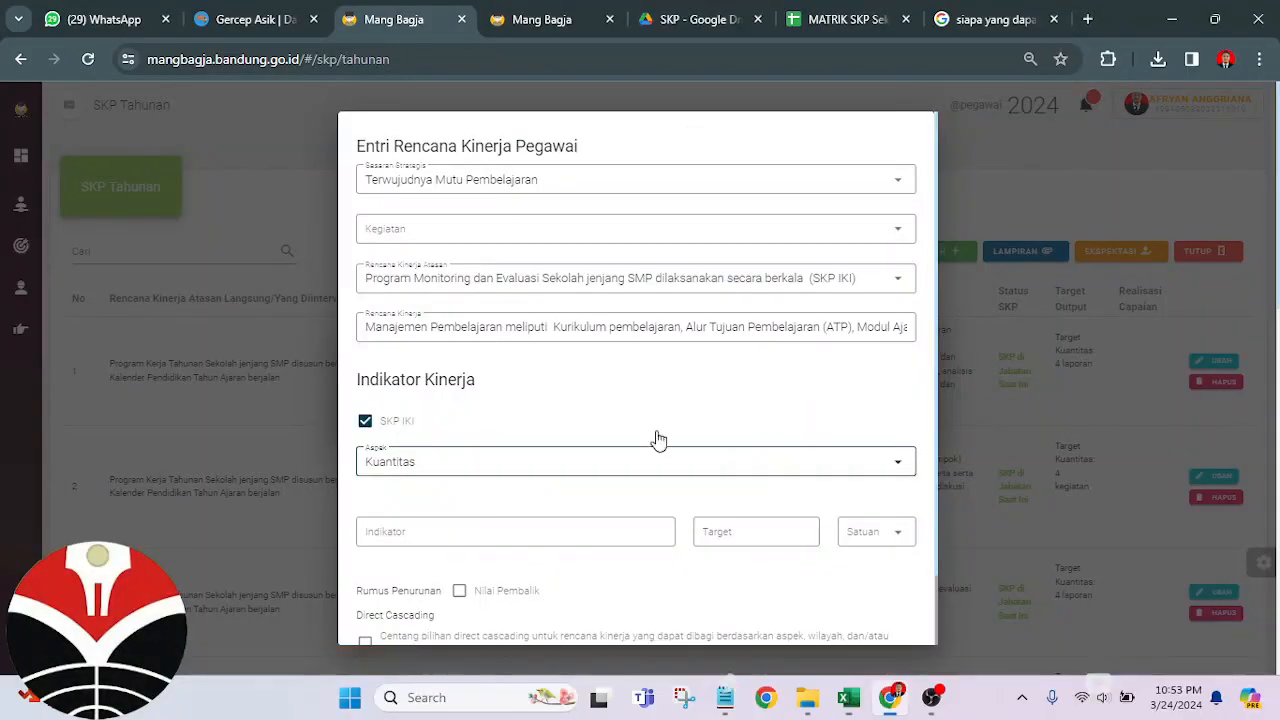
{"action": "left_click", "coordinate": [722, 531]}
{"action": "type", "text": "4"}
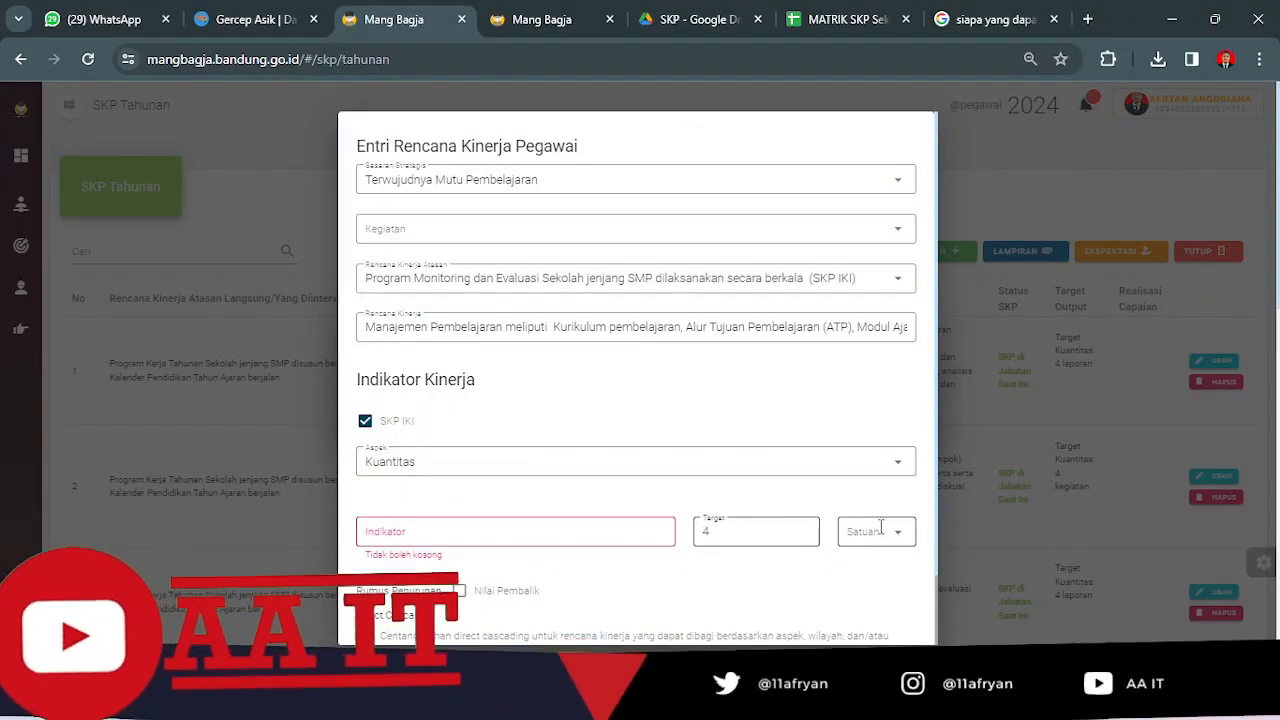
{"action": "key", "text": "alt+Tab"}
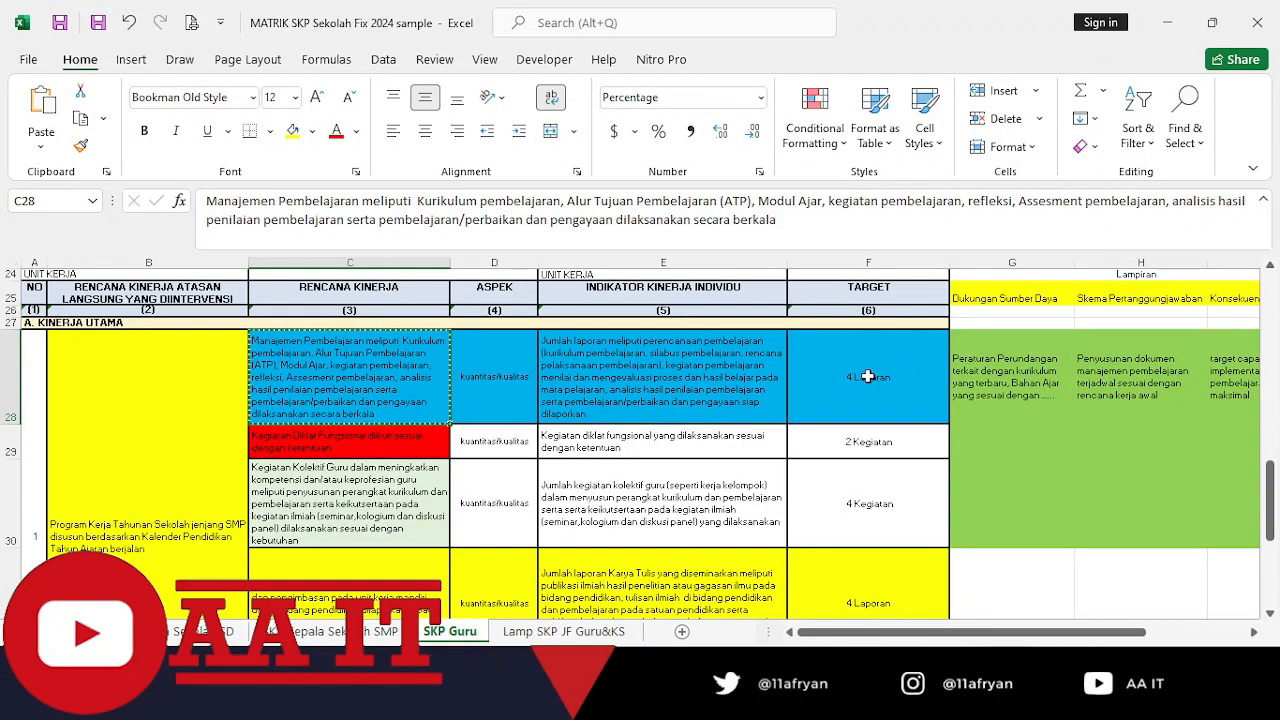
{"action": "key", "text": "alt+Tab"}
{"action": "left_click", "coordinate": [866, 531]}
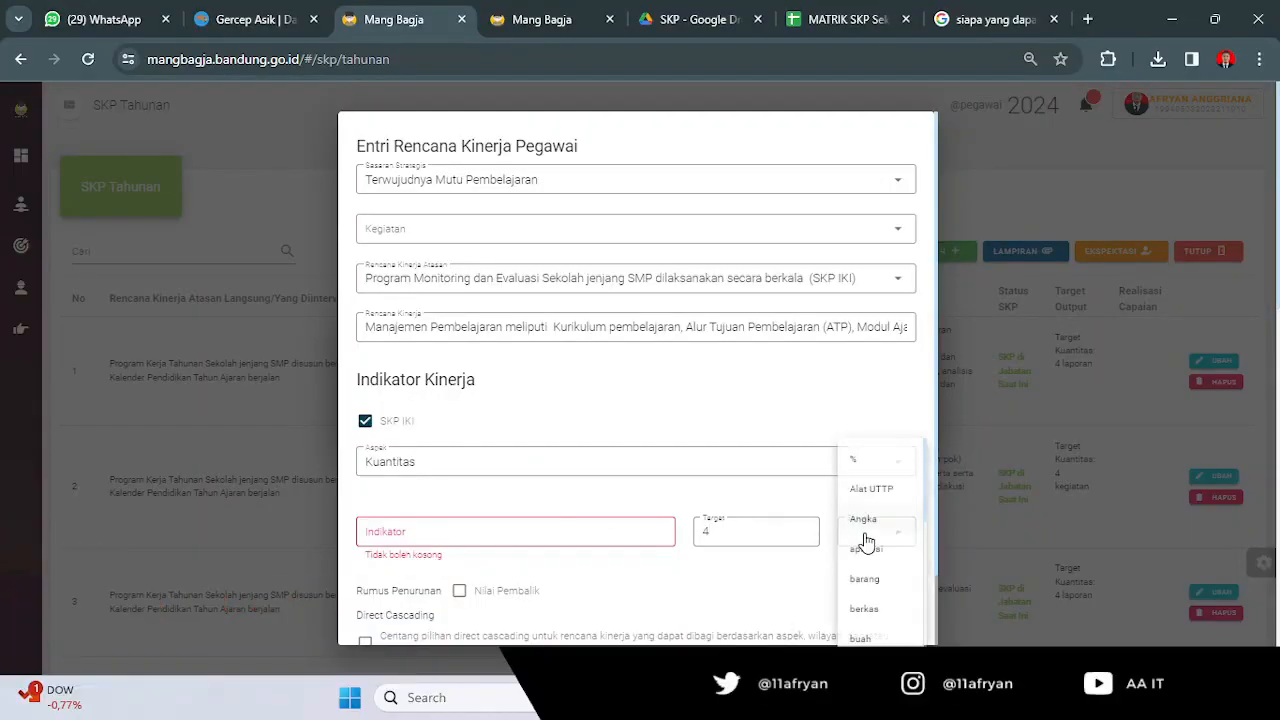
{"action": "scroll", "coordinate": [870, 550], "scroll_direction": "down", "scroll_amount": 5}
{"action": "left_click", "coordinate": [874, 625]}
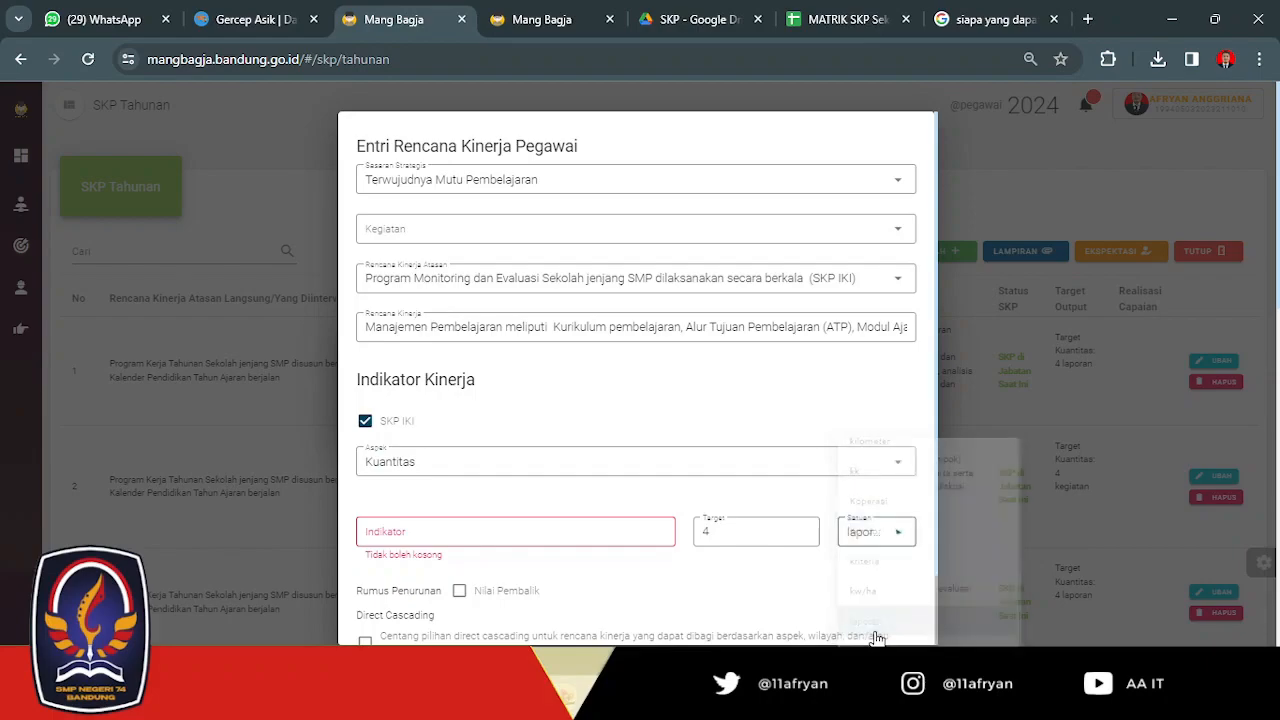
Copy the Jumlah laporan indicator text from Excel cell E28 into the Indikator field of the Chrome form.
{"action": "left_click", "coordinate": [535, 535]}
{"action": "key", "text": "alt+Tab"}
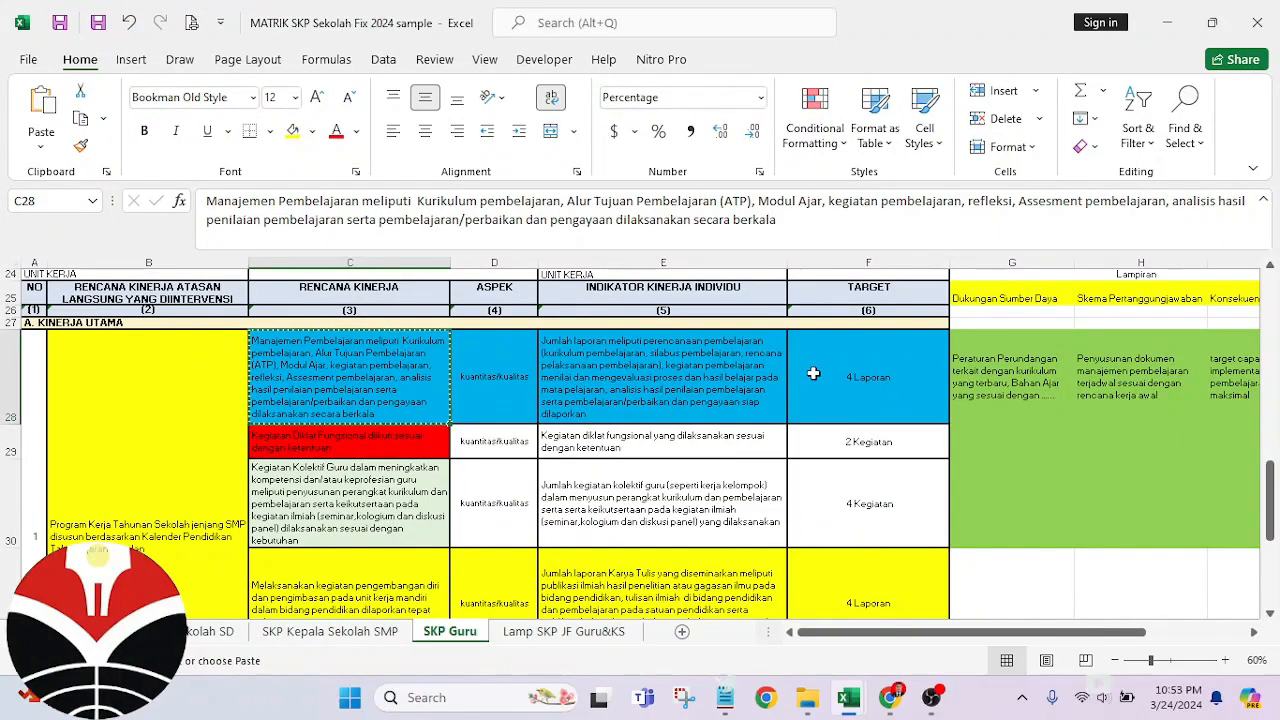
{"action": "left_click", "coordinate": [628, 372]}
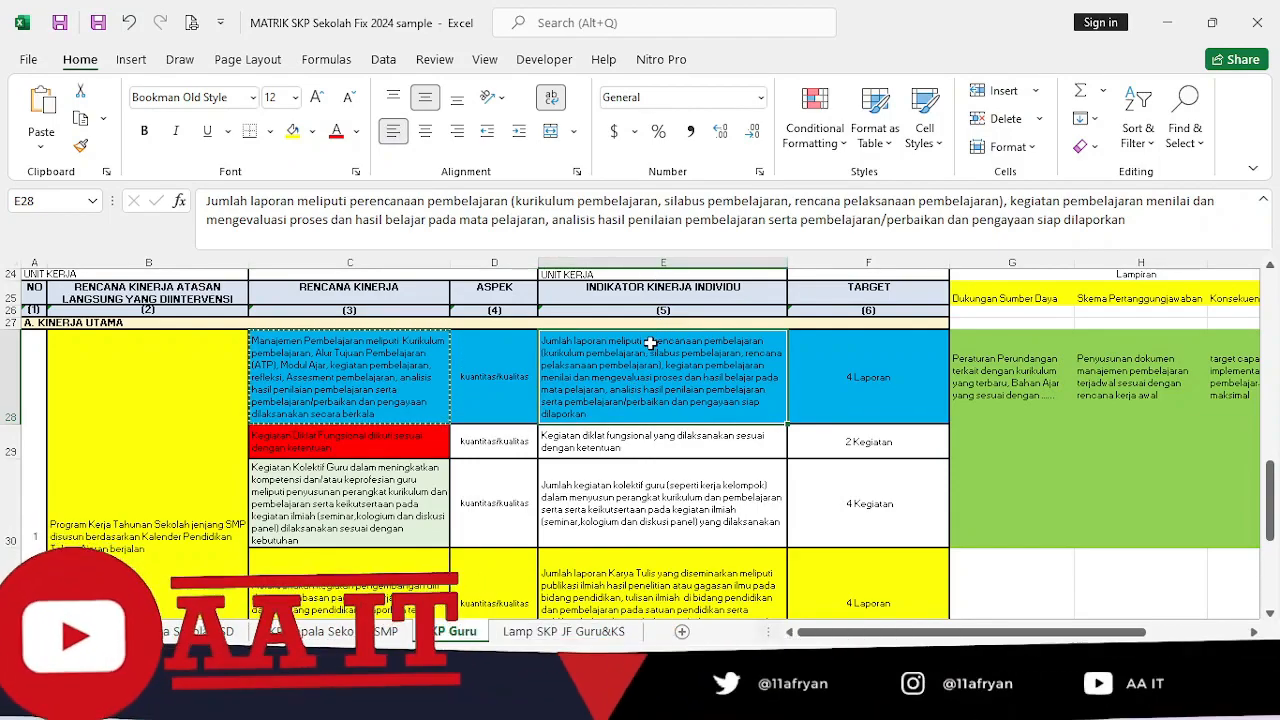
{"action": "key", "text": "alt+Tab"}
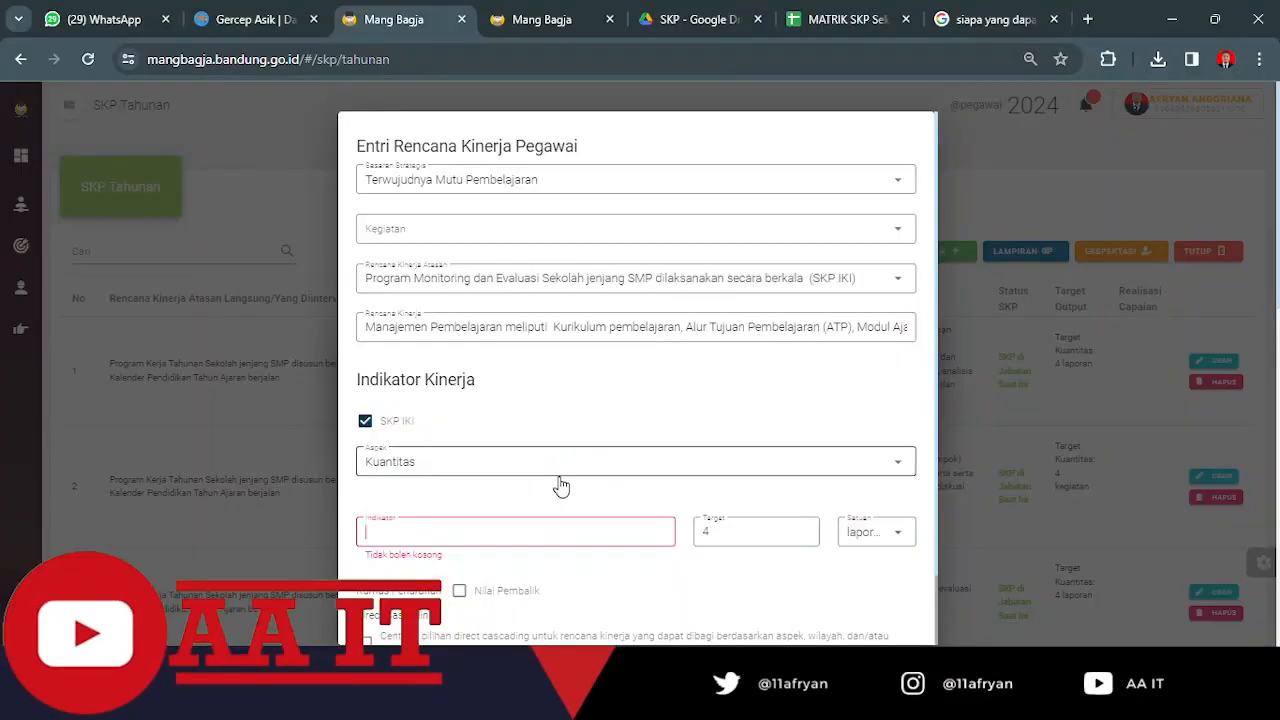
Close the Rencana Kinerja entry form without saving and dismiss the SKP format selection.
{"action": "scroll", "coordinate": [598, 509], "scroll_direction": "down", "scroll_amount": 1}
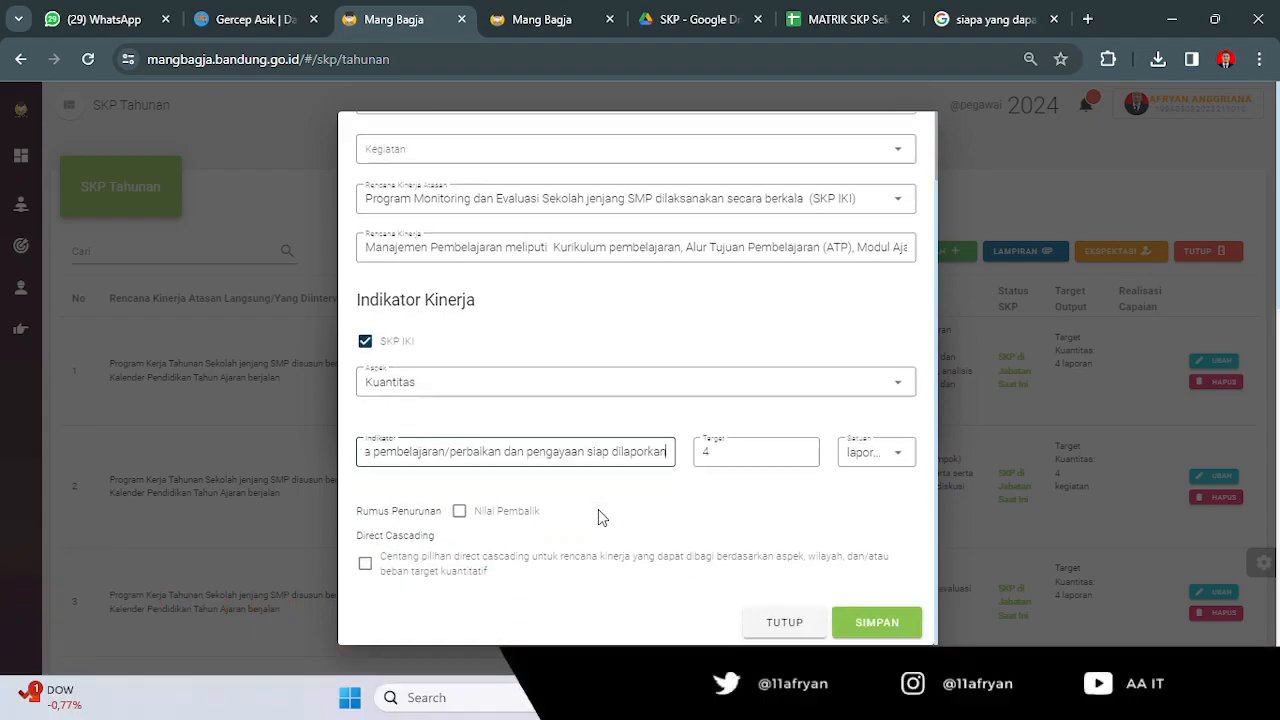
{"action": "left_click", "coordinate": [806, 620]}
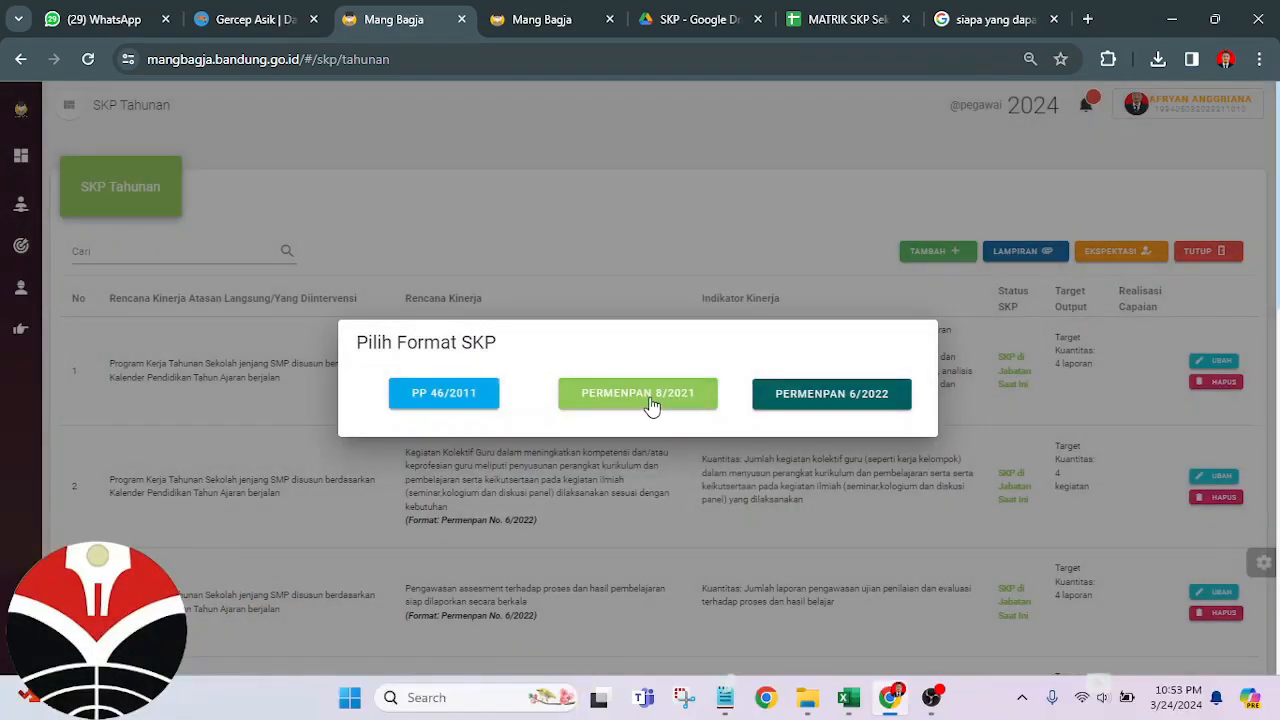
{"action": "left_click", "coordinate": [964, 400]}
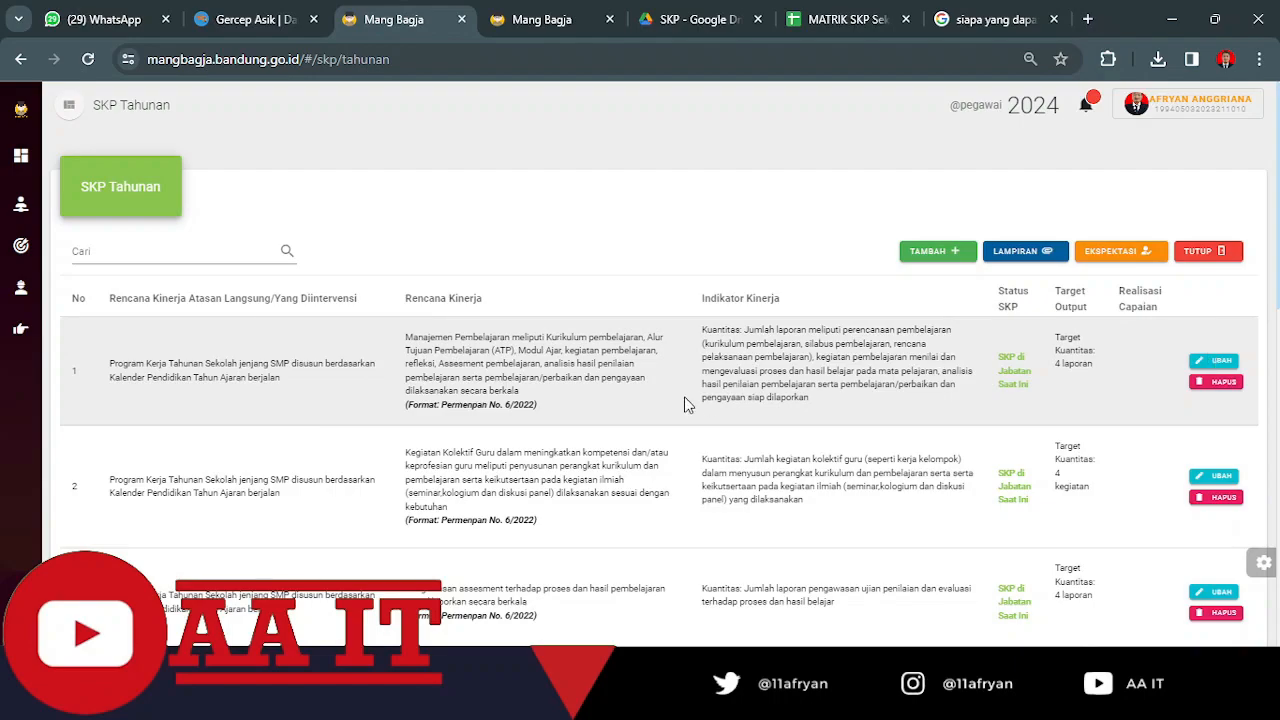
Review the SKP Tahunan entries, and open SKP Triwulan to examine the Triwulan 1 plans and targets.
{"action": "scroll", "coordinate": [323, 481], "scroll_direction": "down", "scroll_amount": 2}
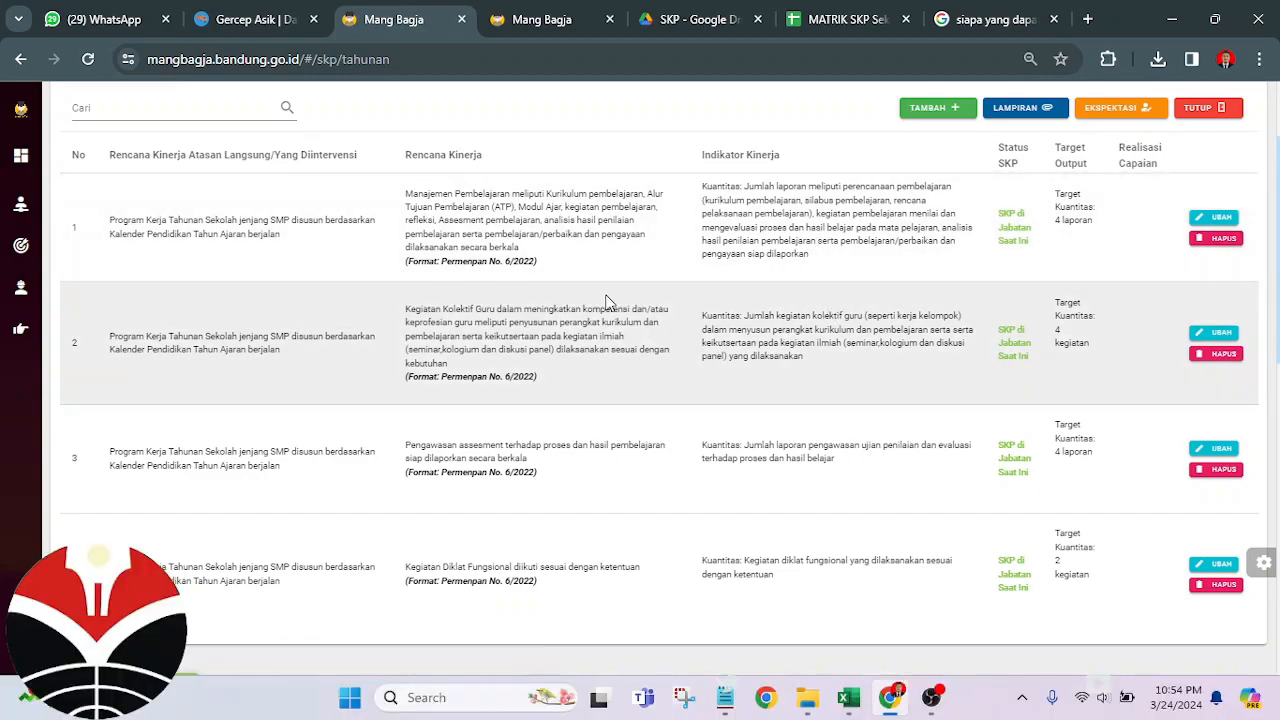
{"action": "scroll", "coordinate": [600, 300], "scroll_direction": "up", "scroll_amount": 2}
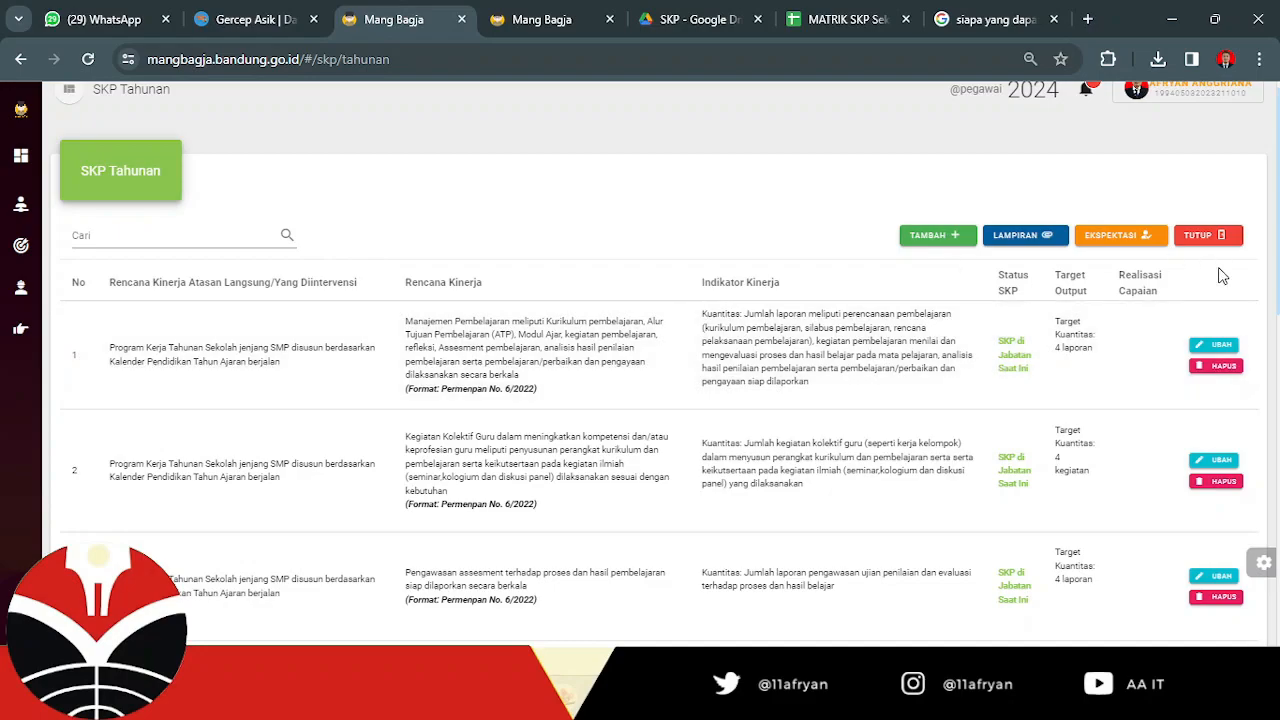
{"action": "scroll", "coordinate": [551, 415], "scroll_direction": "down", "scroll_amount": 2}
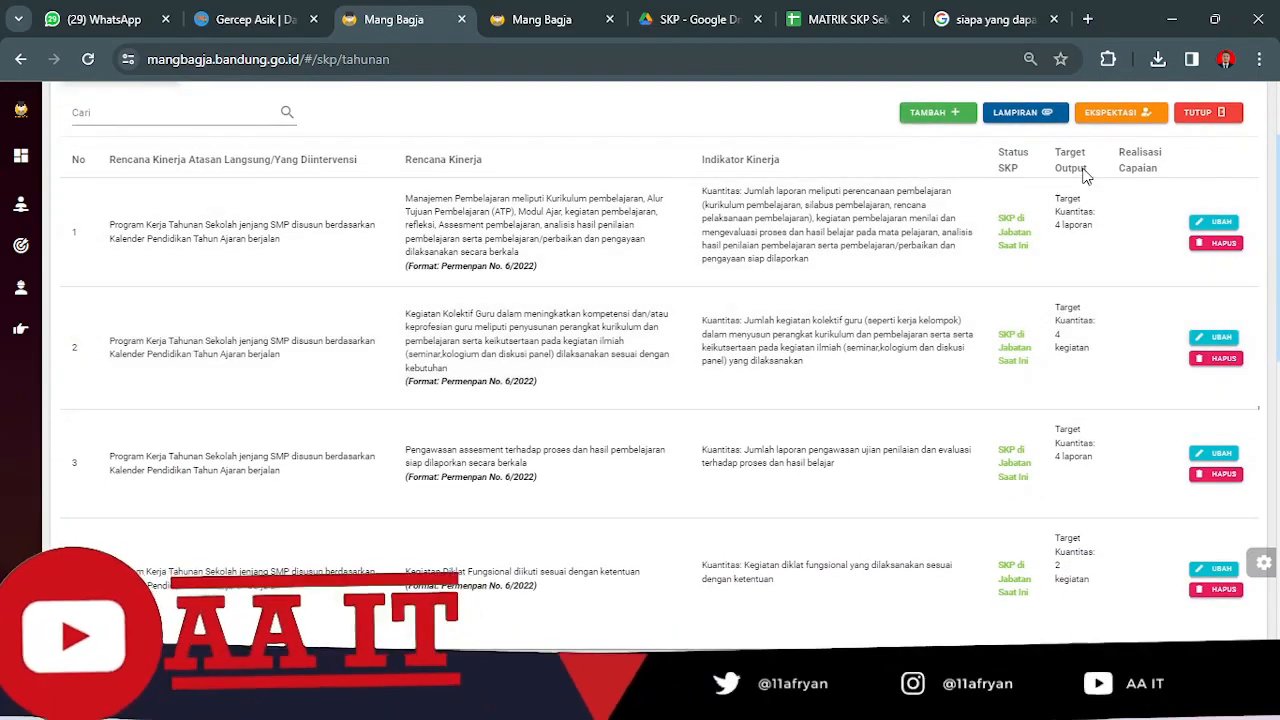
{"action": "mouse_move", "coordinate": [21, 403]}
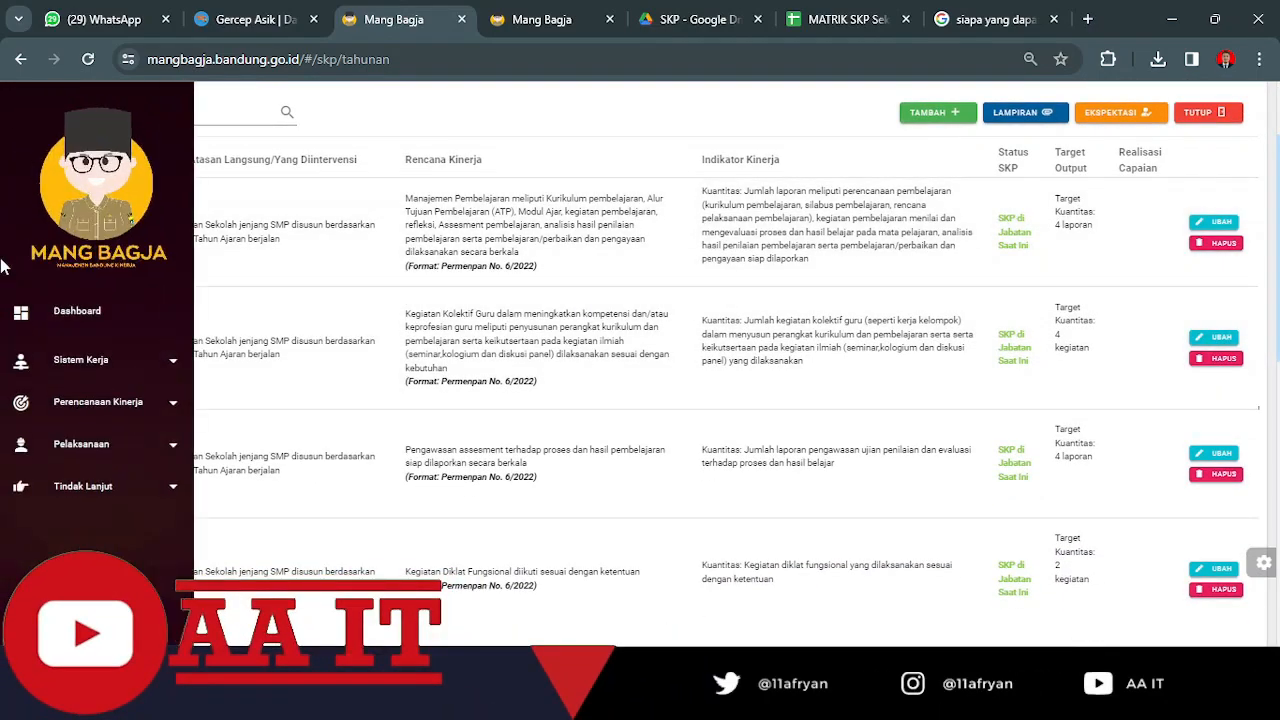
{"action": "left_click", "coordinate": [100, 405]}
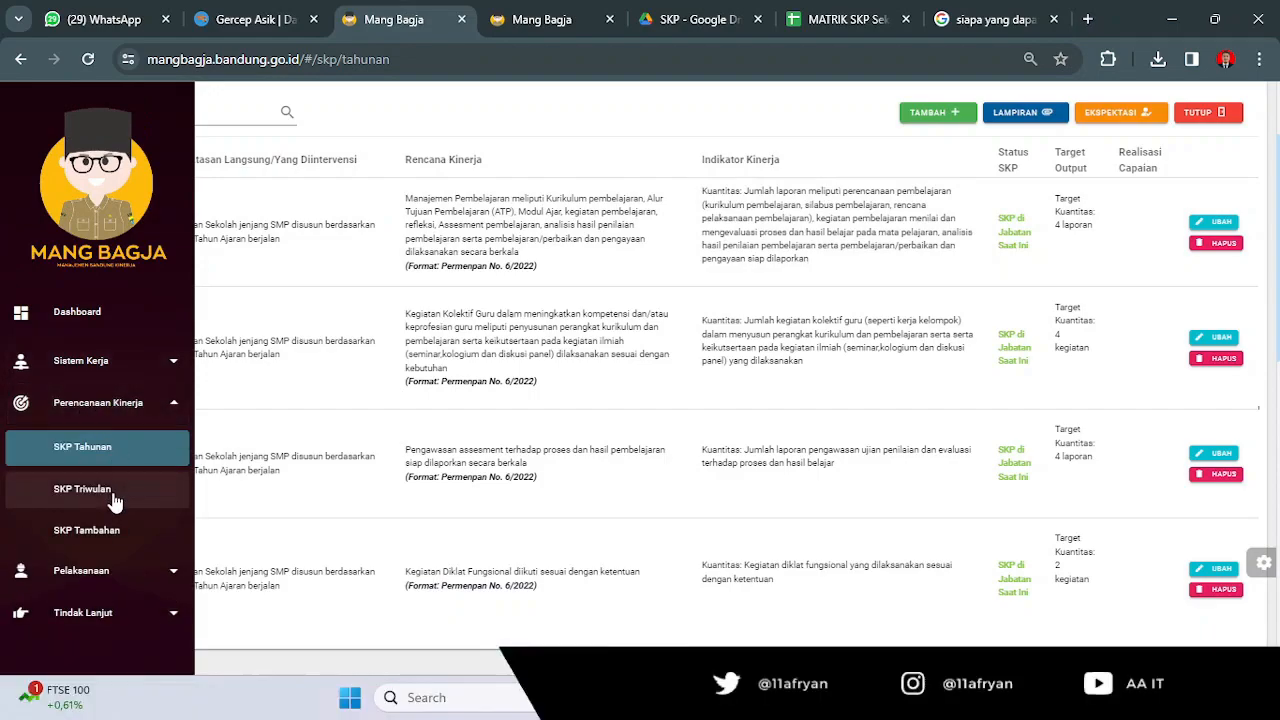
{"action": "left_click", "coordinate": [100, 490]}
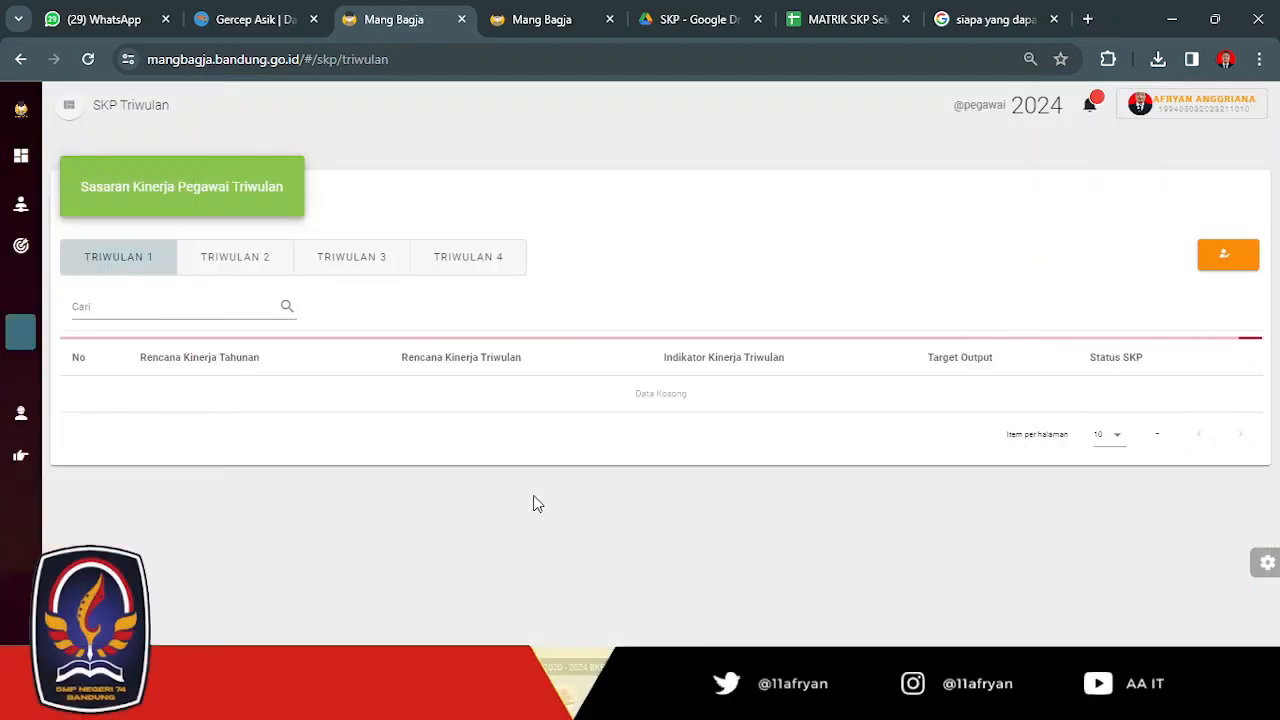
{"action": "scroll", "coordinate": [588, 365], "scroll_direction": "down", "scroll_amount": 1}
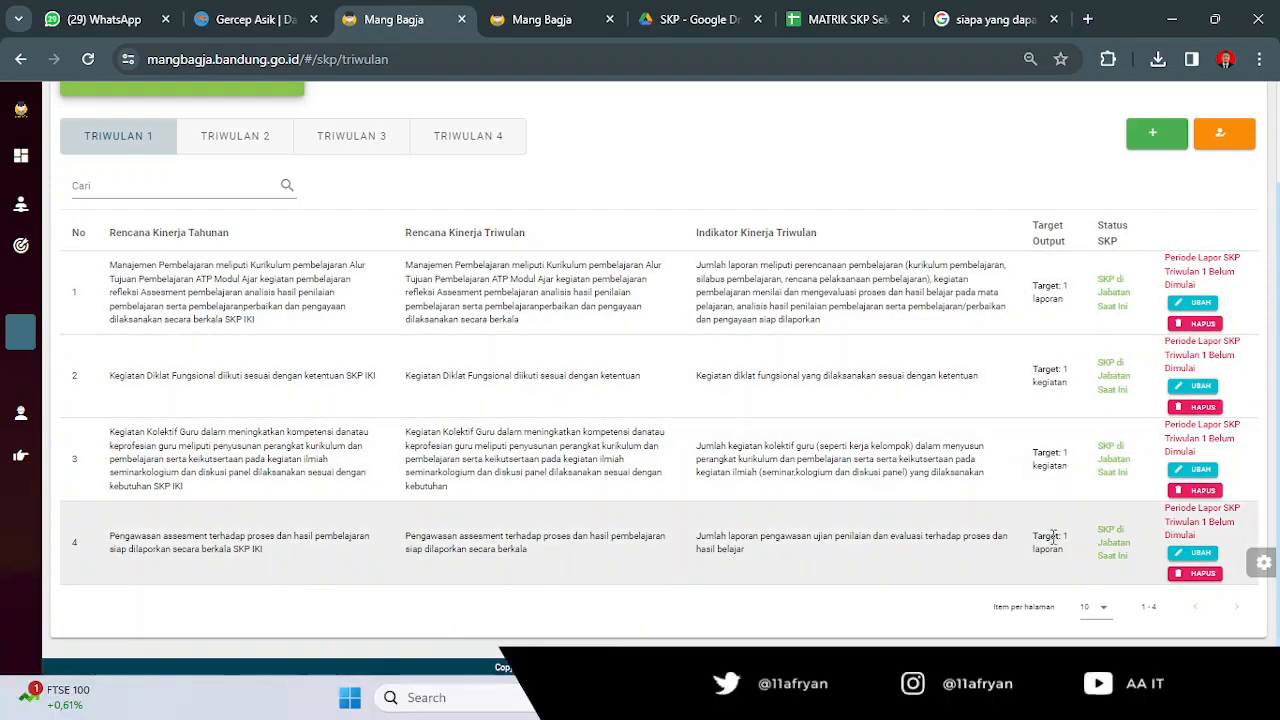
Switch to the MATRIK SKP Sekolah workbook in Excel and examine the annual targets in cells F28 to F33.
{"action": "left_click", "coordinate": [848, 704]}
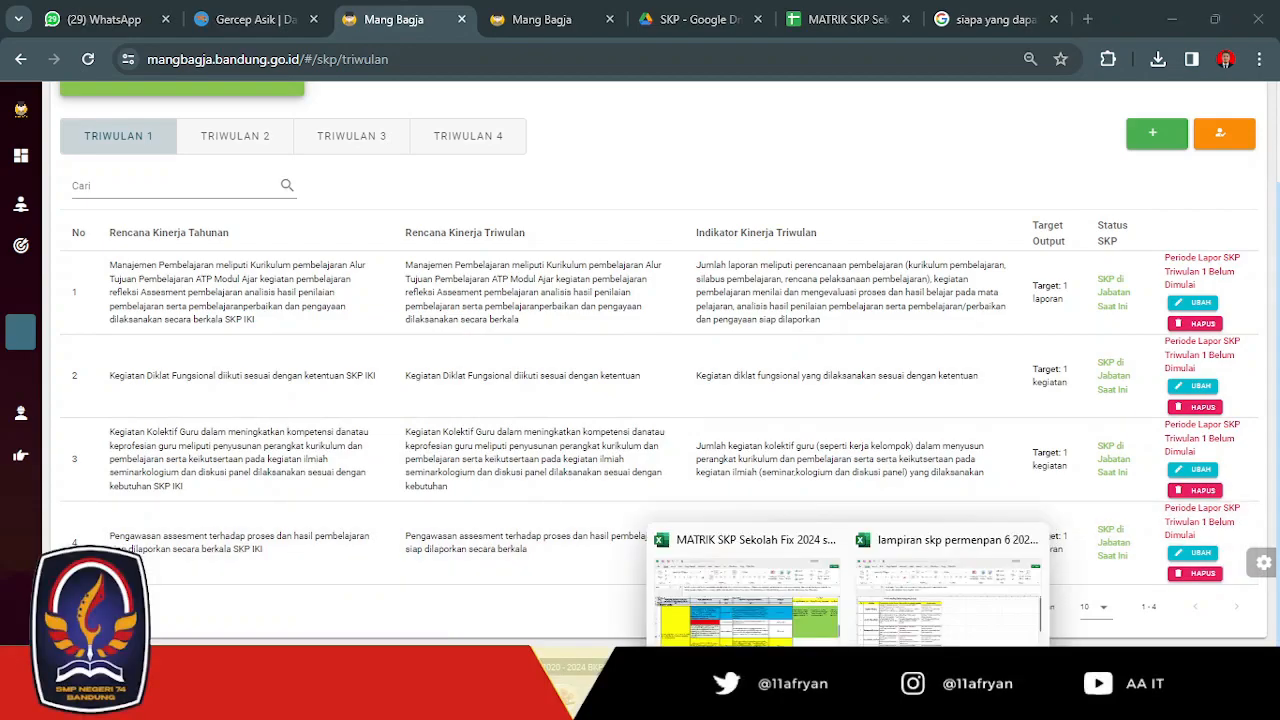
{"action": "left_click", "coordinate": [776, 620]}
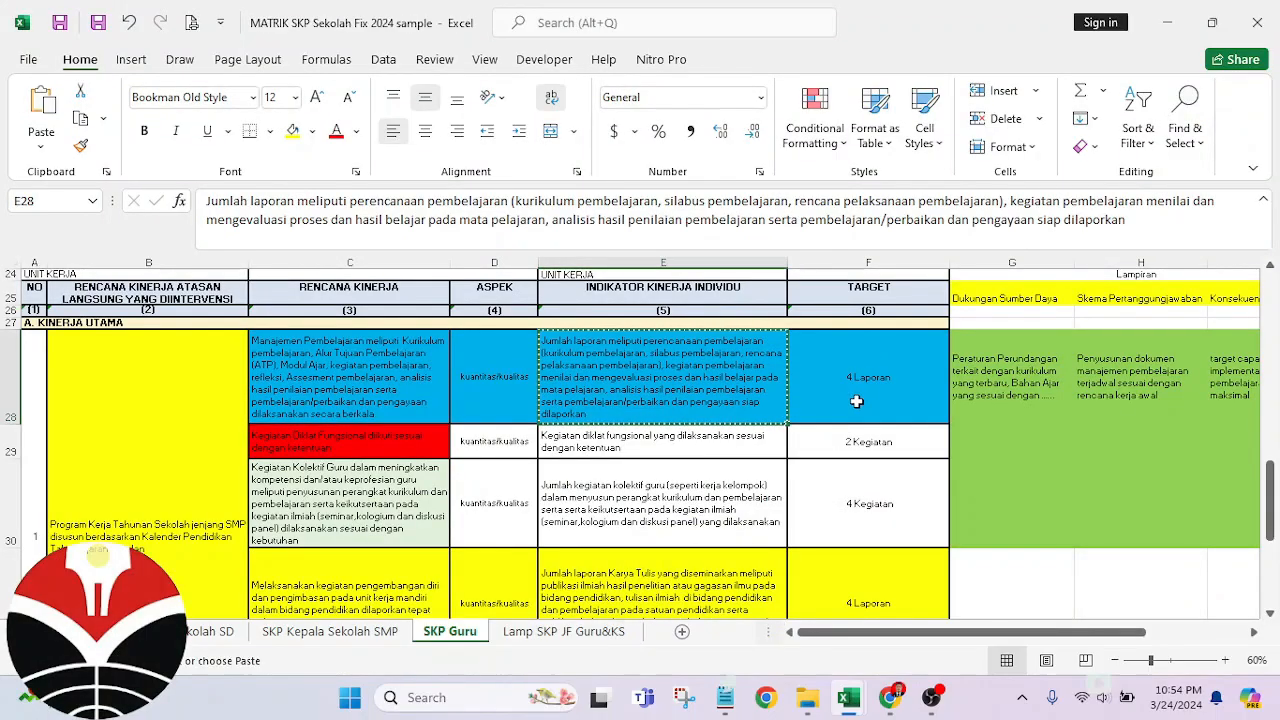
{"action": "left_click", "coordinate": [857, 401]}
{"action": "key", "text": "Down"}
{"action": "key", "text": "Down"}
{"action": "key", "text": "Down"}
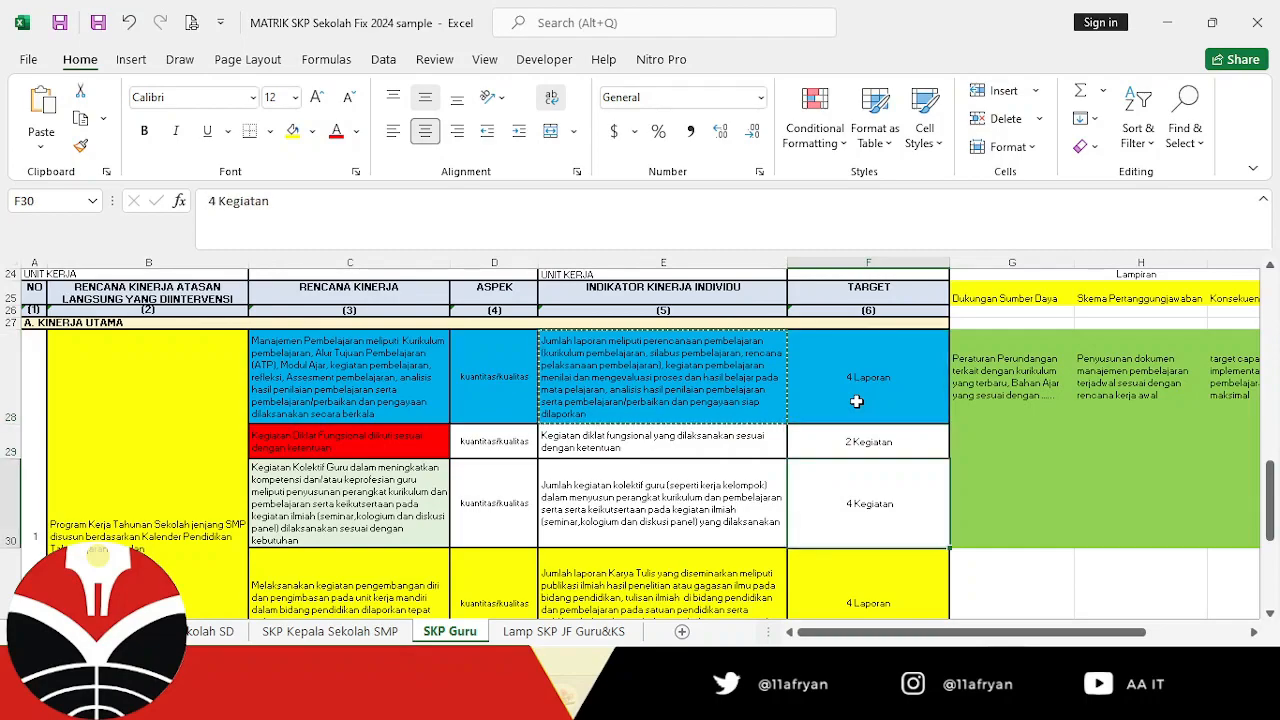
{"action": "key", "text": "Up"}
{"action": "key", "text": "Up"}
{"action": "key", "text": "Up"}
{"action": "key", "text": "Up"}
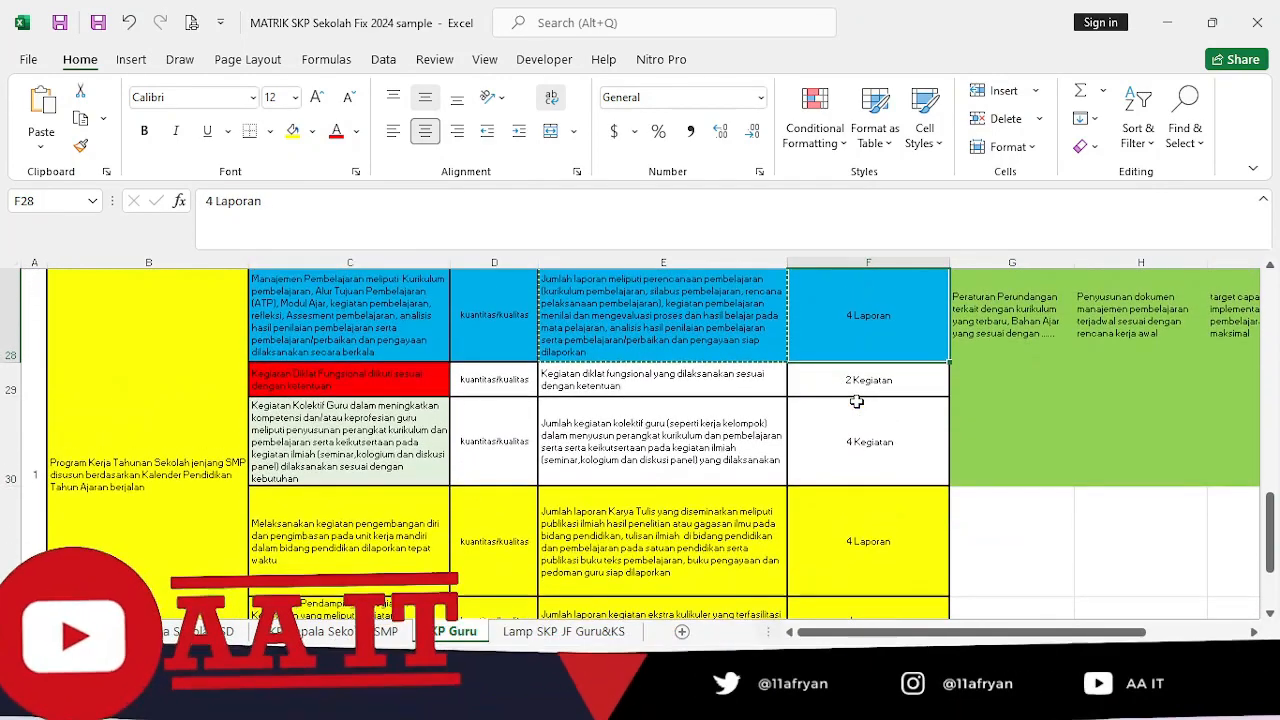
{"action": "key", "text": "Down"}
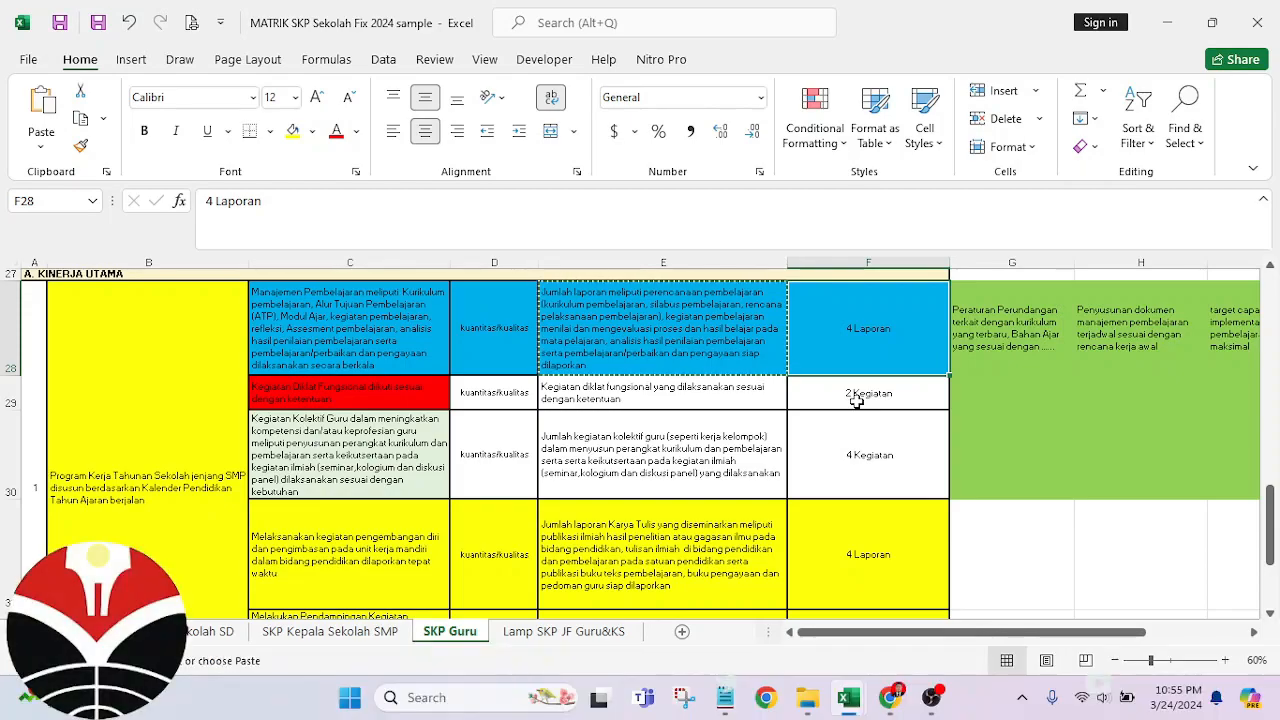
{"action": "key", "text": "Down"}
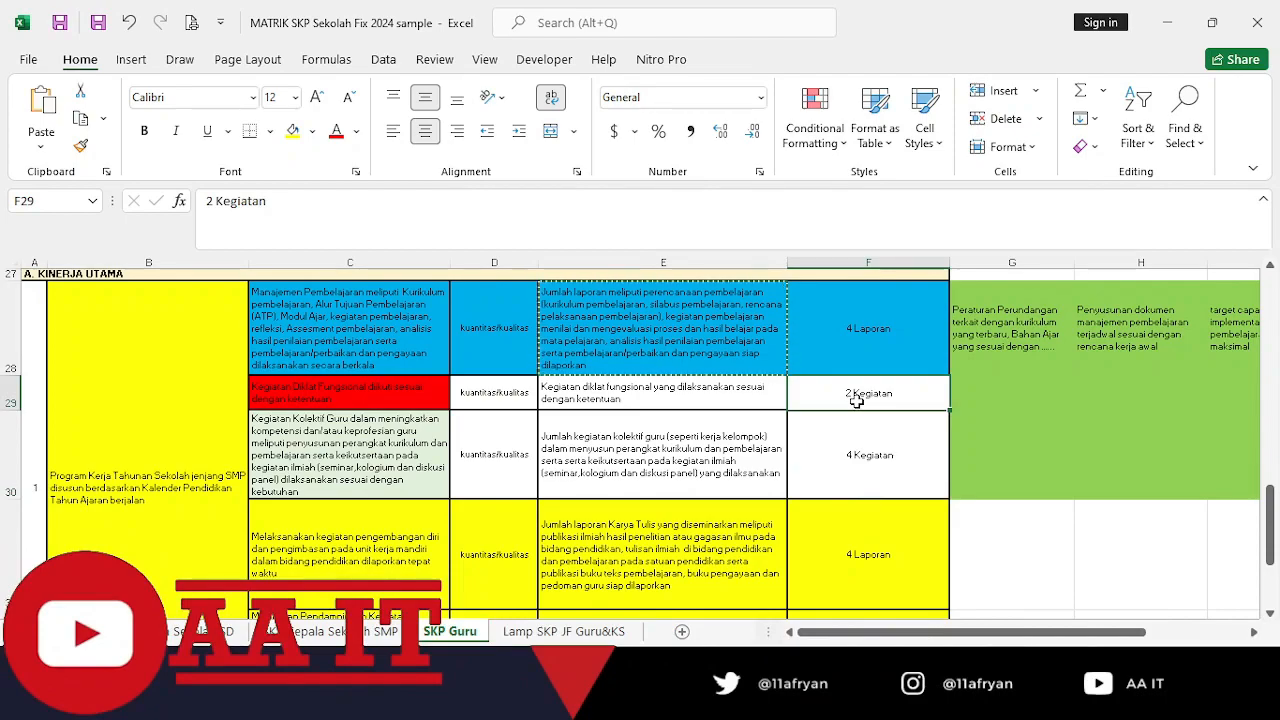
{"action": "key", "text": "Down"}
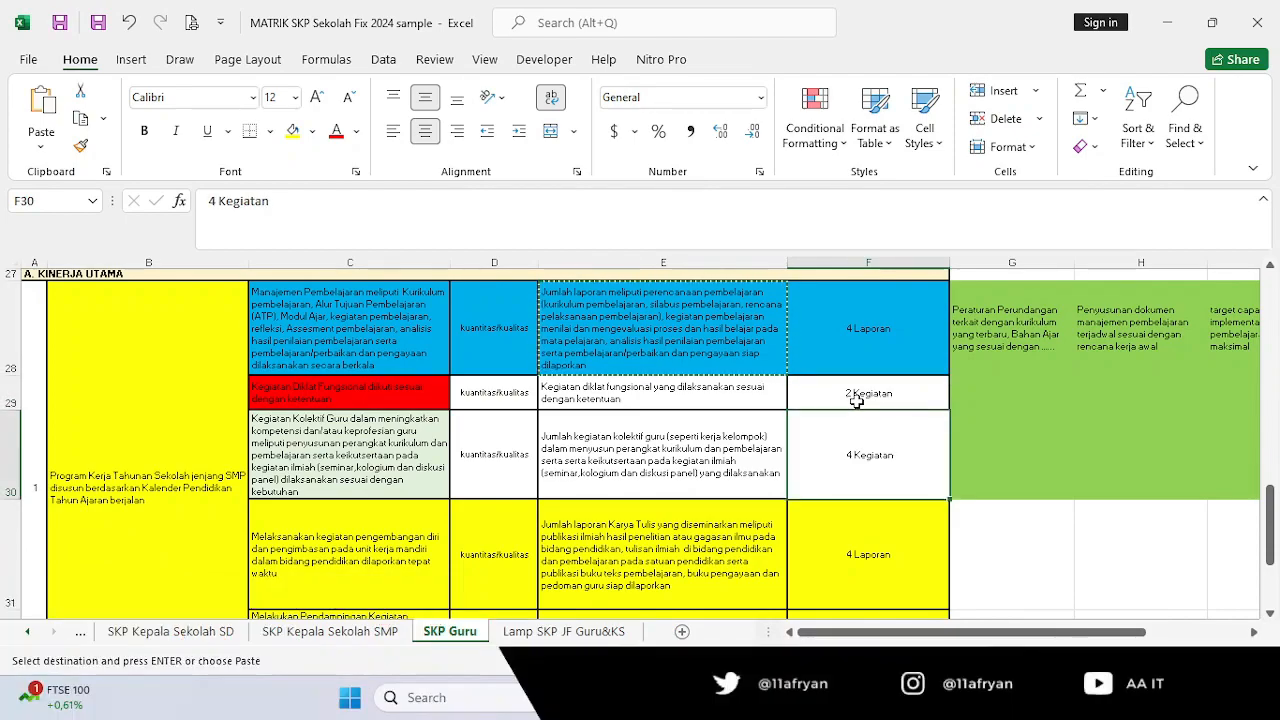
{"action": "key", "text": "Down"}
{"action": "key", "text": "Down"}
{"action": "key", "text": "Down"}
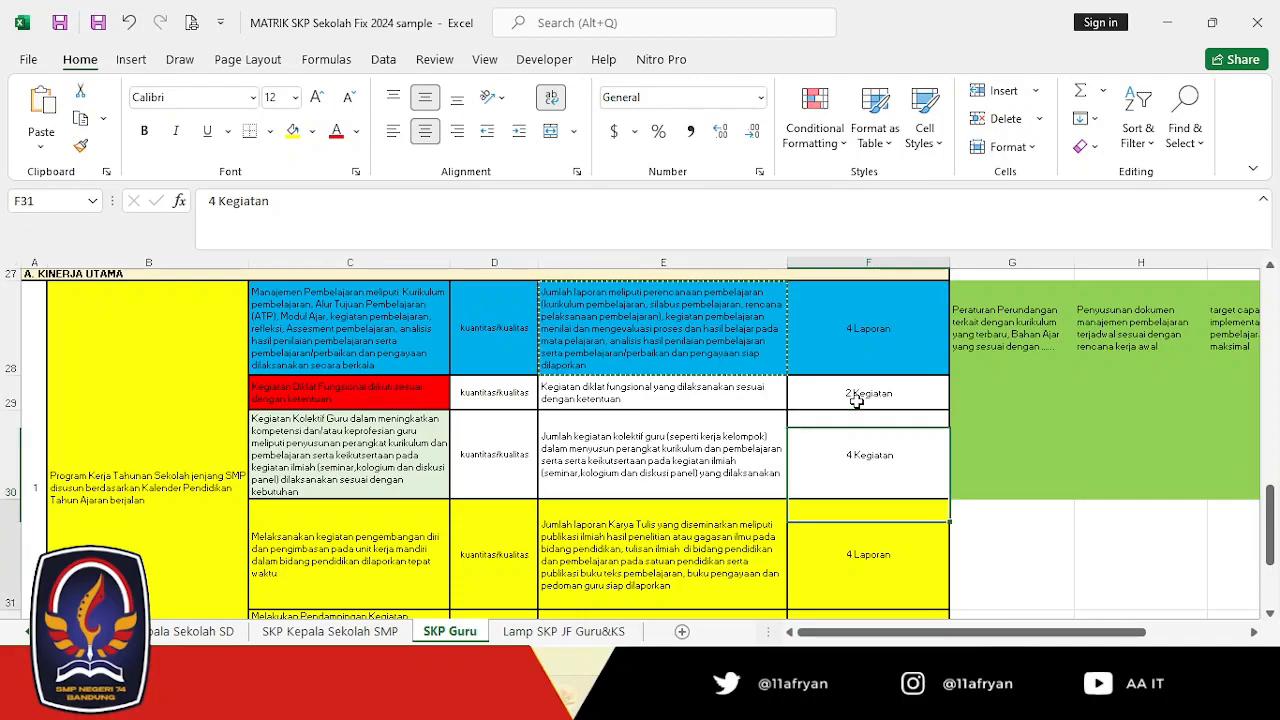
{"action": "key", "text": "Down"}
{"action": "key", "text": "Up"}
{"action": "key", "text": "Up"}
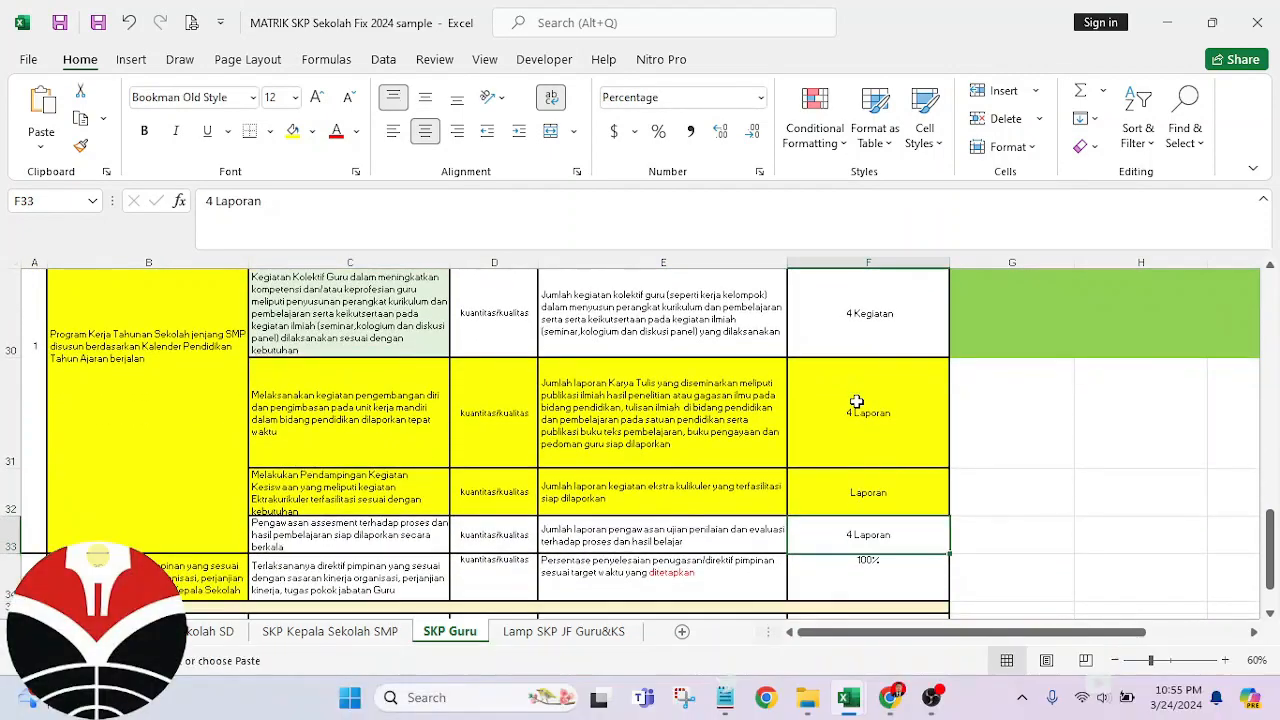
{"action": "key", "text": "Down"}
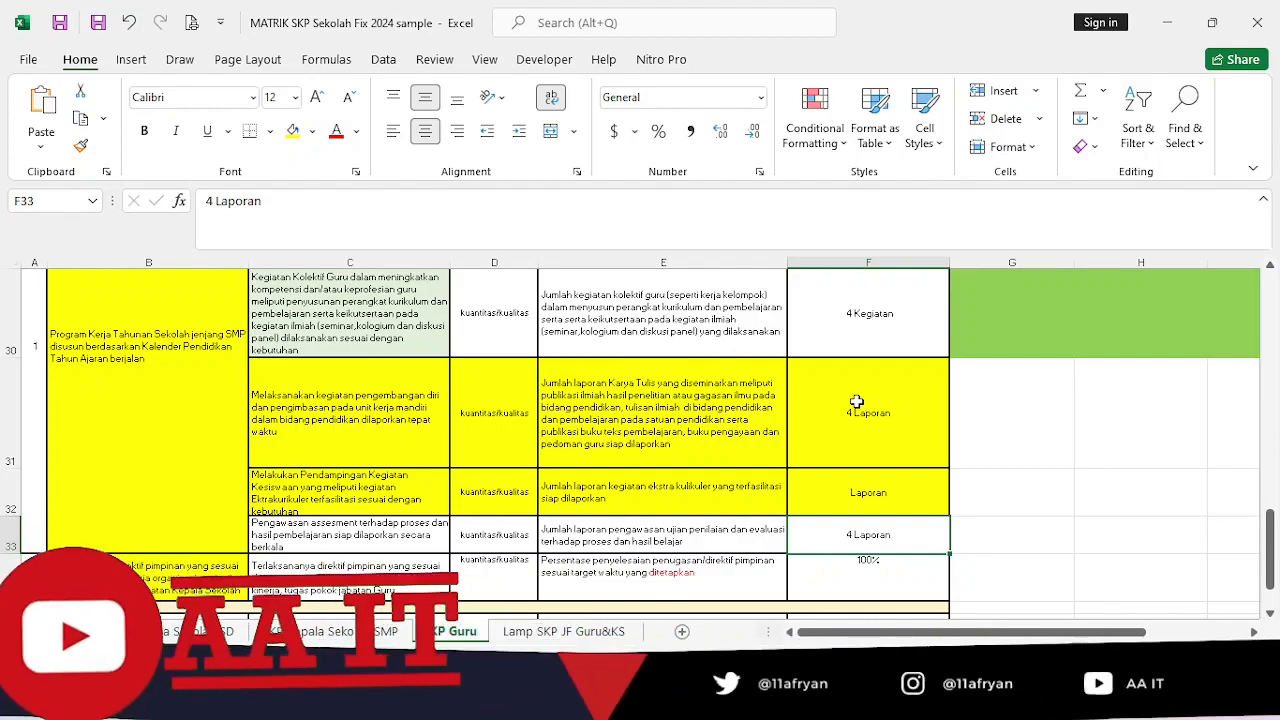
Switch back to Mang Bagja in Chrome and review the Target Output of the Triwulan 1 plans.
{"action": "key", "text": "alt+Tab"}
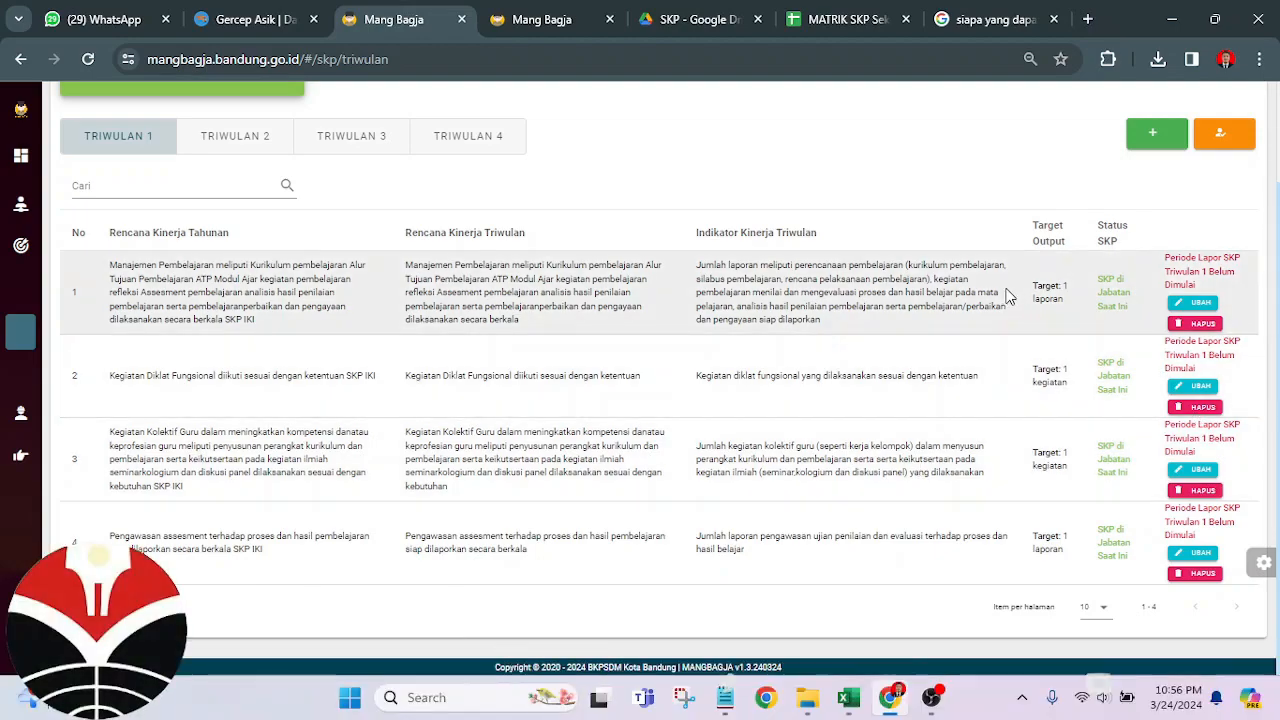
{"action": "mouse_move", "coordinate": [3, 260]}
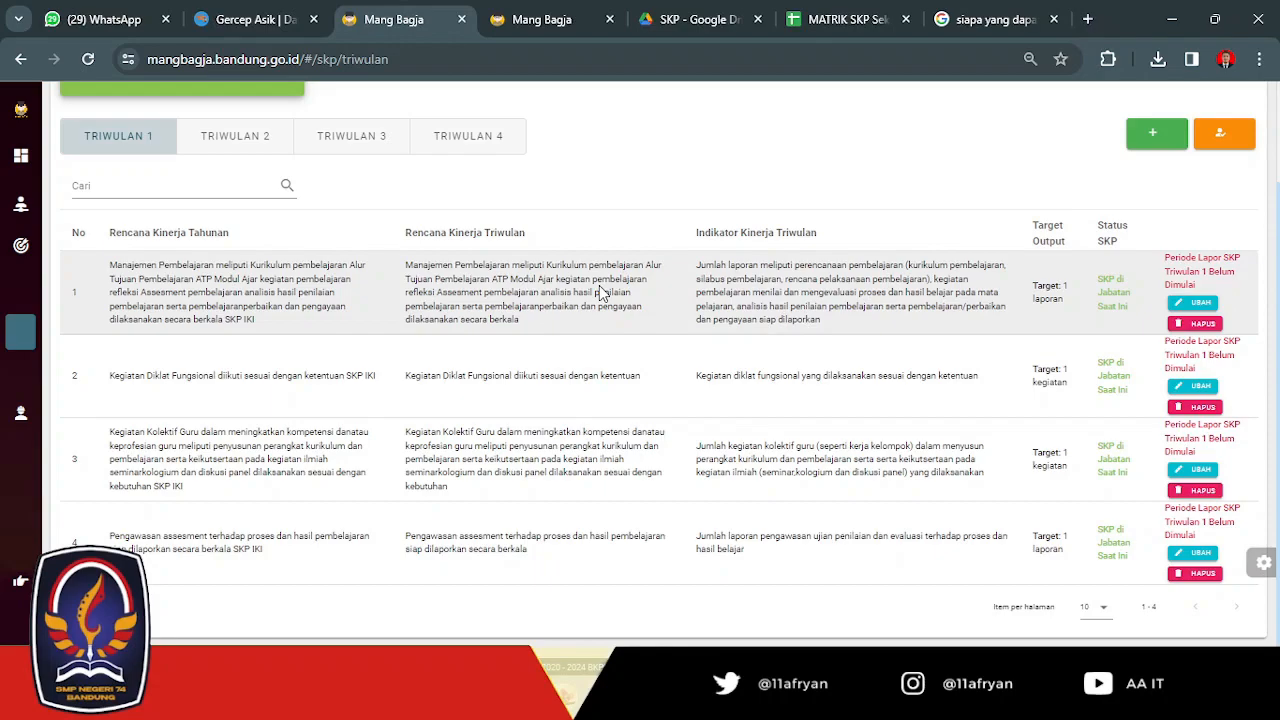
{"action": "scroll", "coordinate": [750, 266], "scroll_direction": "up", "scroll_amount": 2}
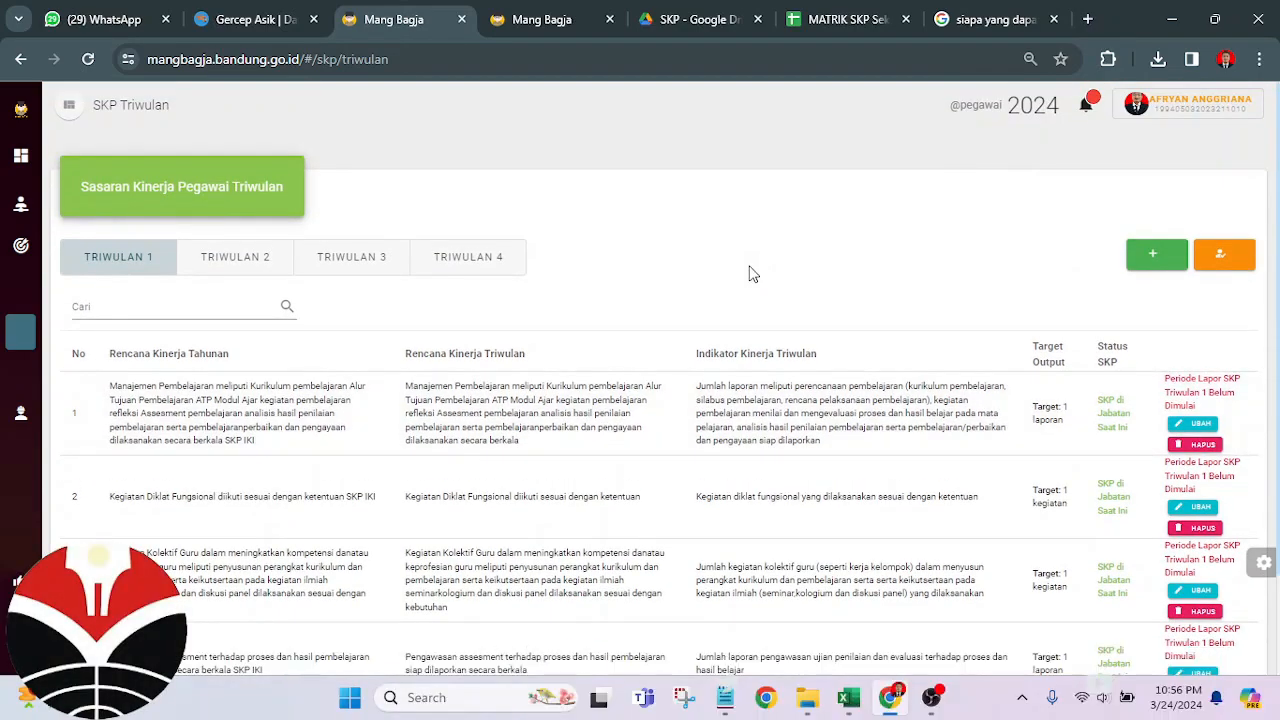